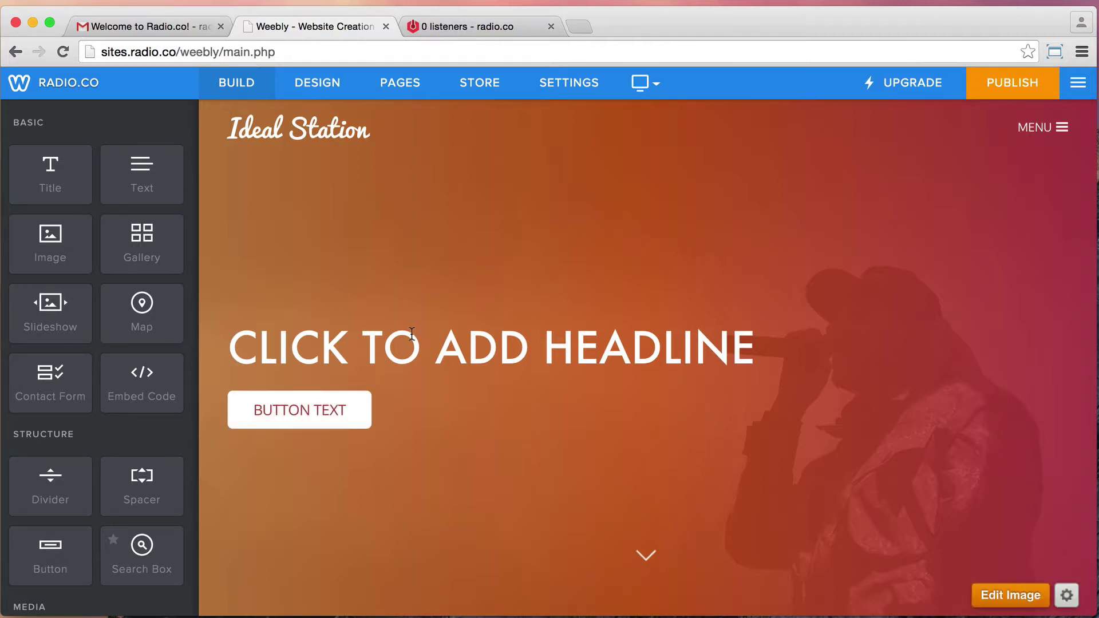
# - Type 'NOTHING BUT THE BEST MUSIC' into the hero headline in place of the placeholder
pyautogui.click(411, 333)
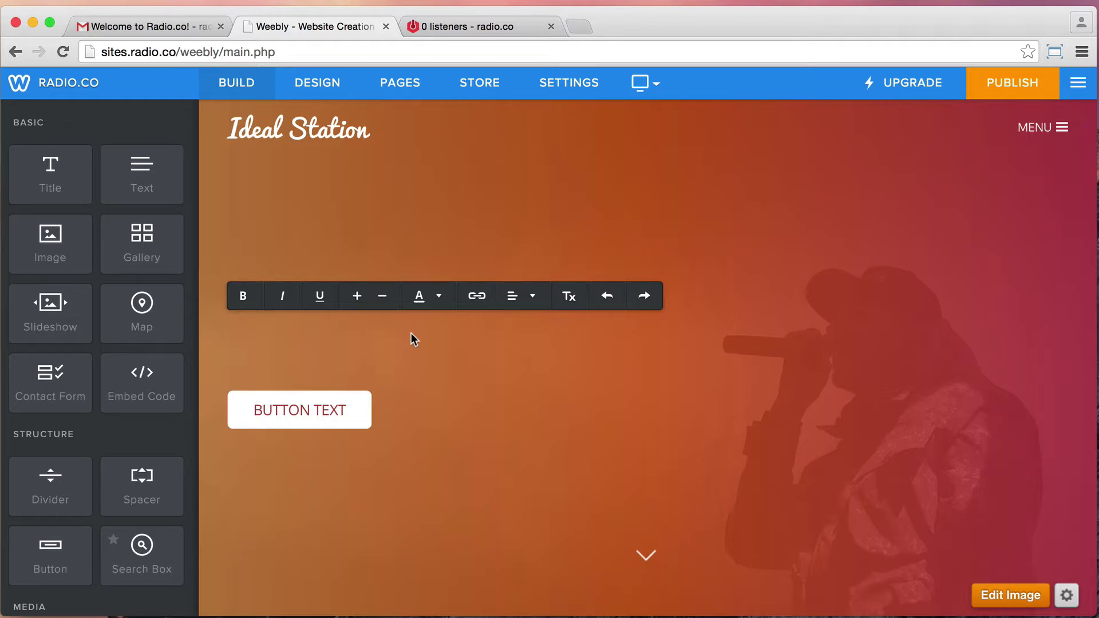
pyautogui.write('NOTHING')
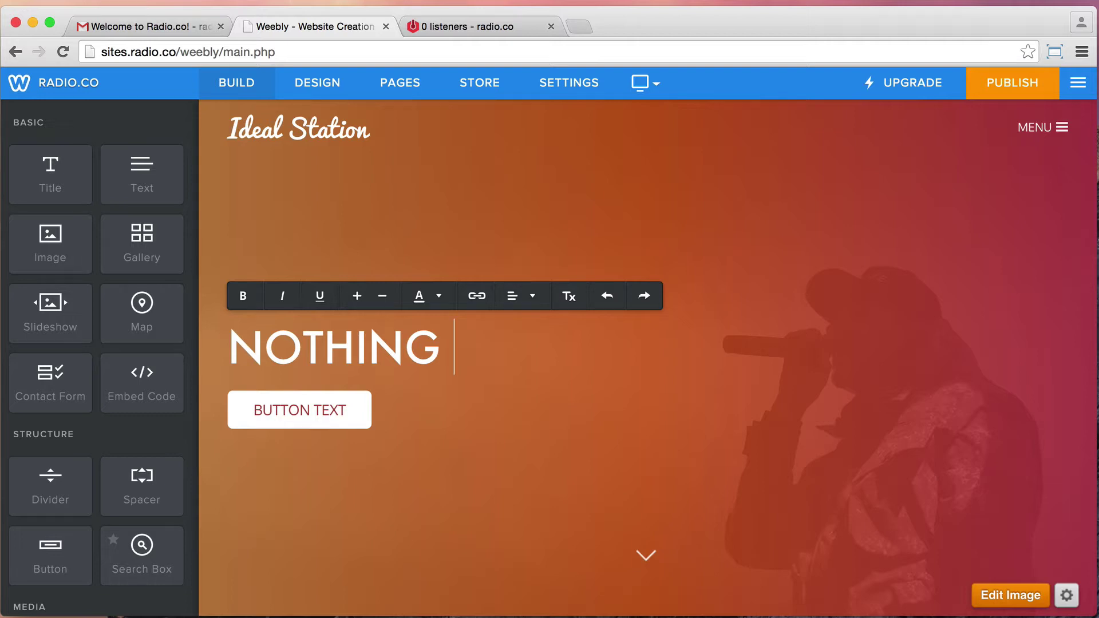
pyautogui.write('BUT THE BEST M')
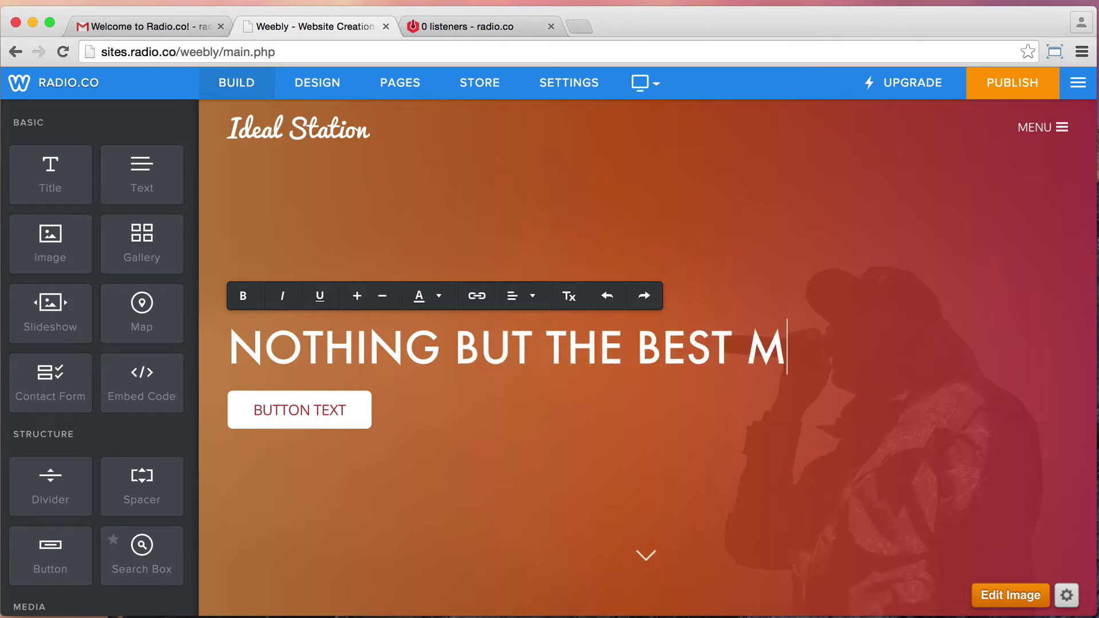
pyautogui.write('USIC')
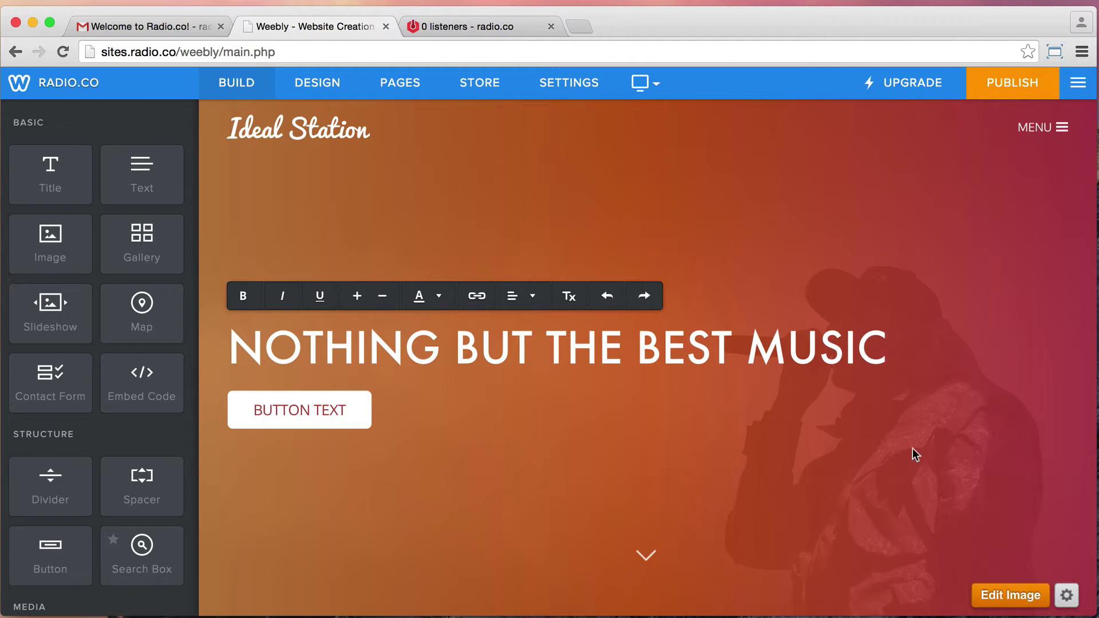
pyautogui.click(979, 575)
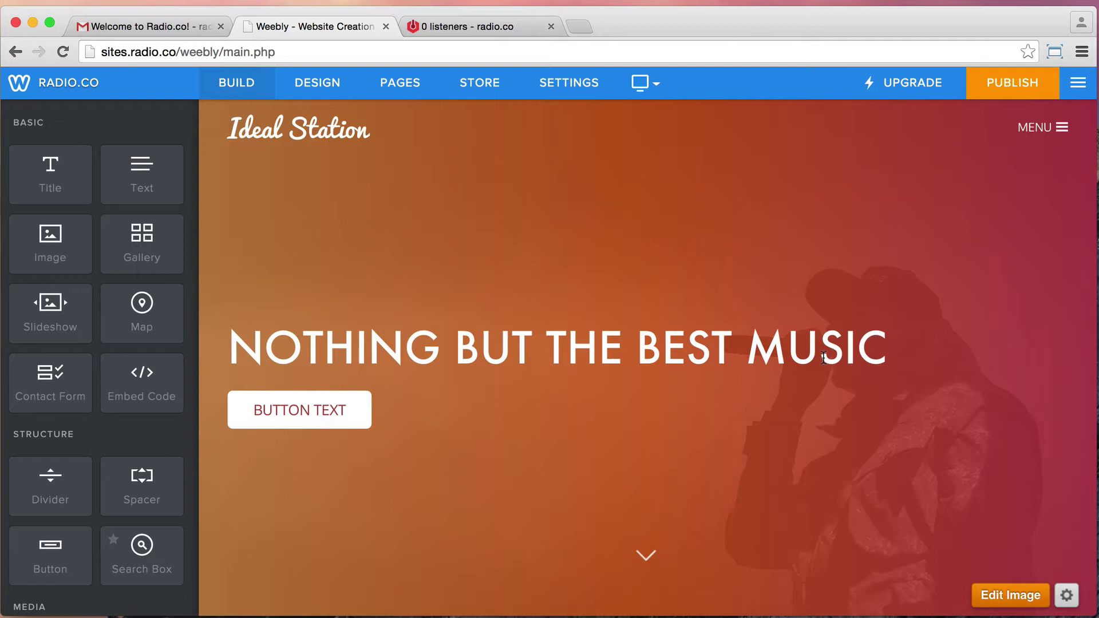
pyautogui.click(823, 357)
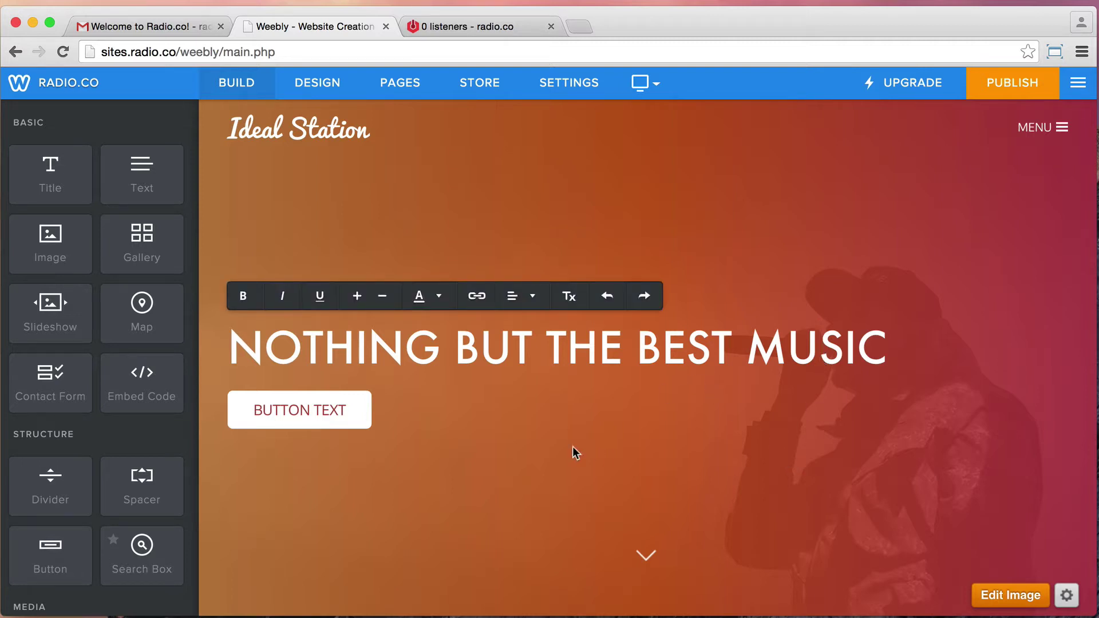
pyautogui.click(551, 479)
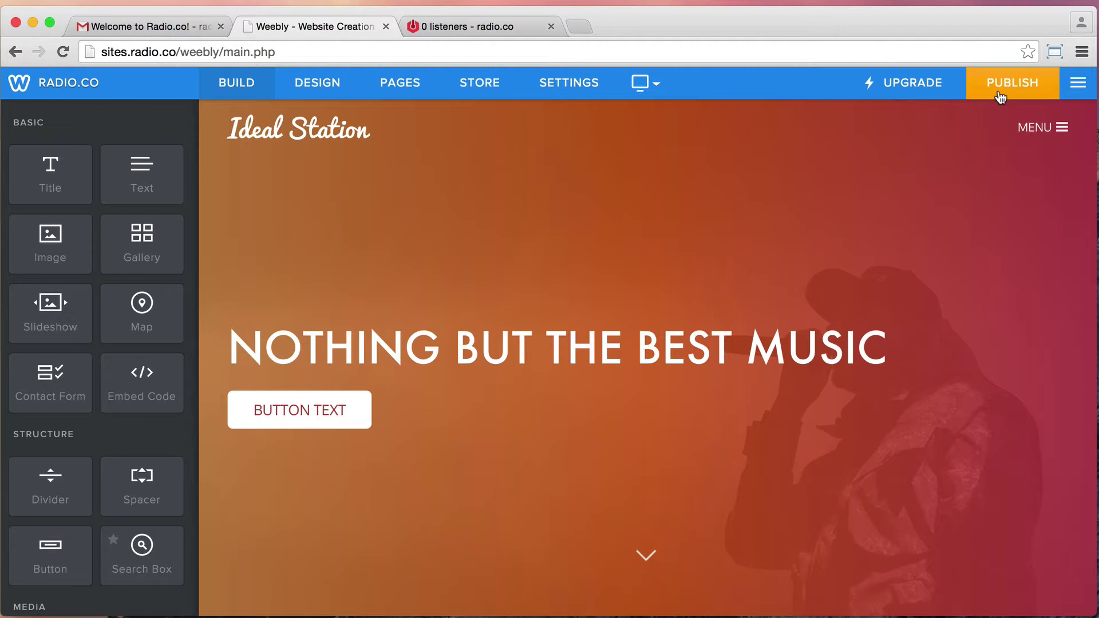
# - Publish the site to idealstation.co, view the live homepage, then dismiss the published dialog
pyautogui.click(1009, 84)
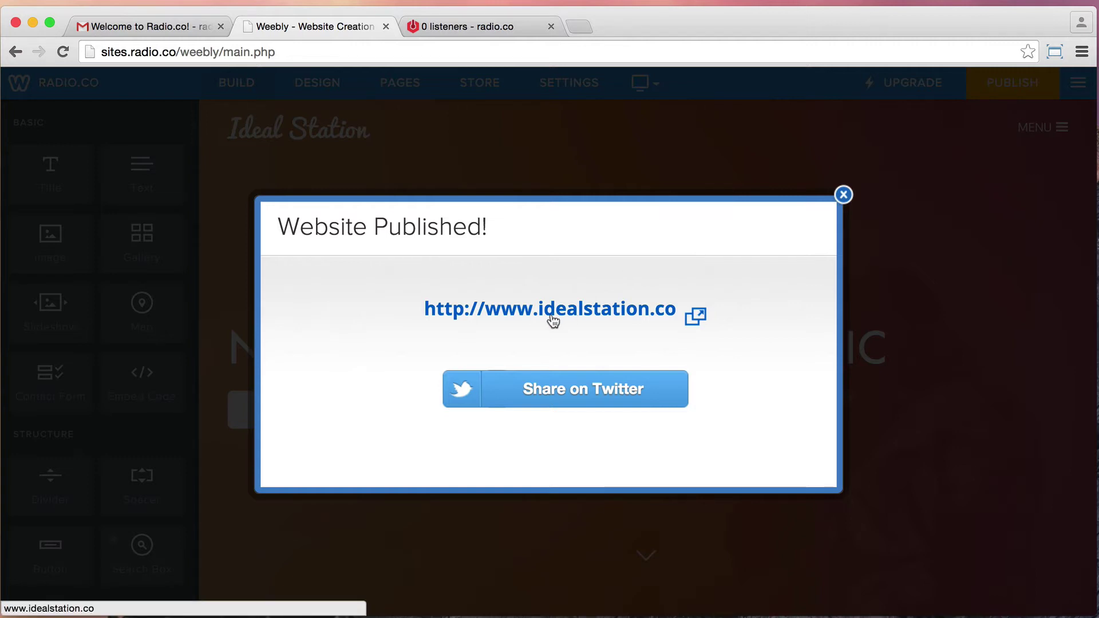
pyautogui.click(581, 313)
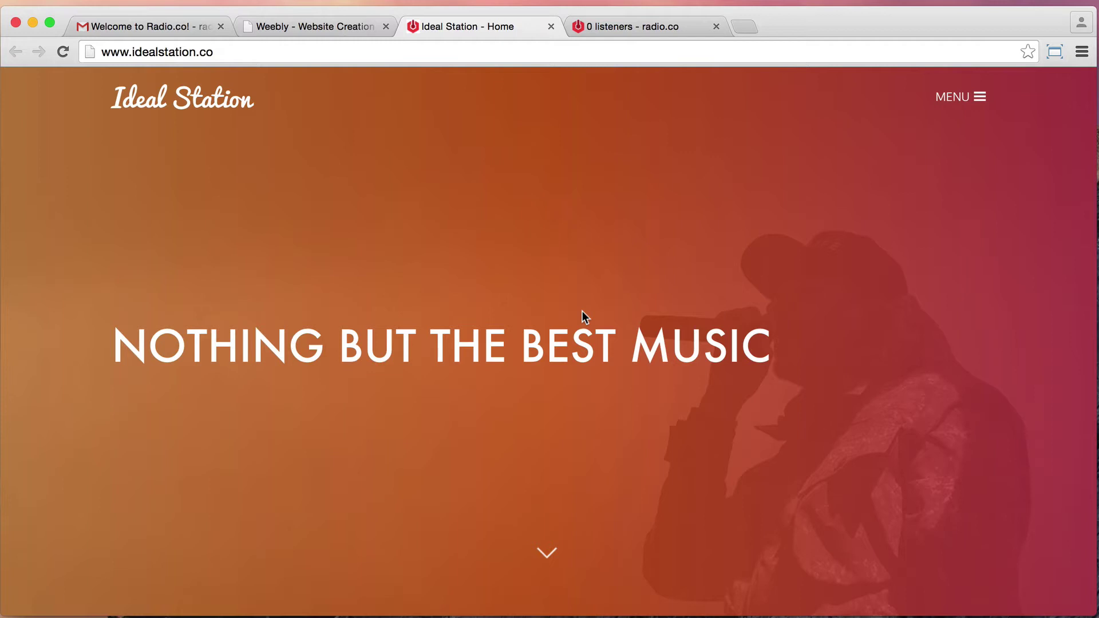
pyautogui.scroll(-5, 577, 376)
pyautogui.scroll(5, 577, 383)
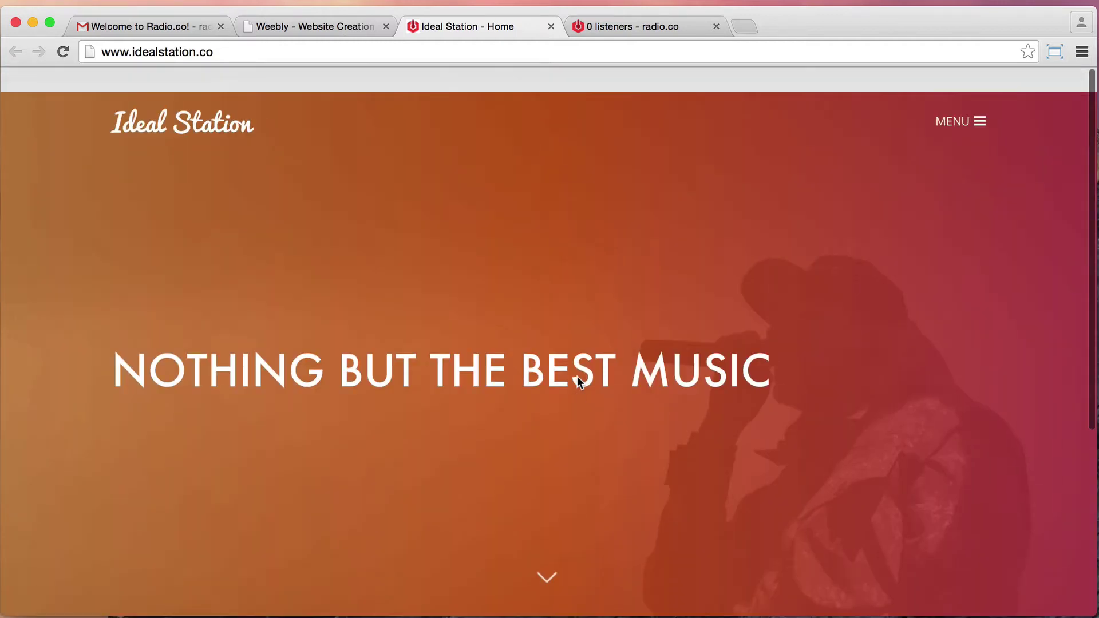
pyautogui.click(348, 24)
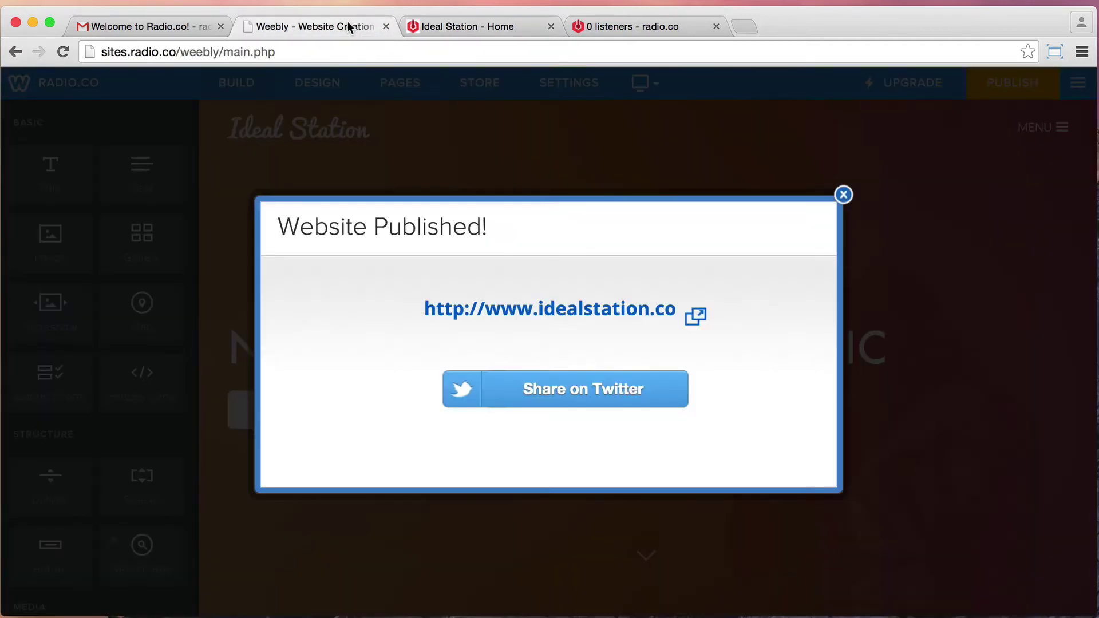
pyautogui.click(844, 194)
# - Pick the concert crowd photo as the hero's background image
pyautogui.scroll(-1, 708, 442)
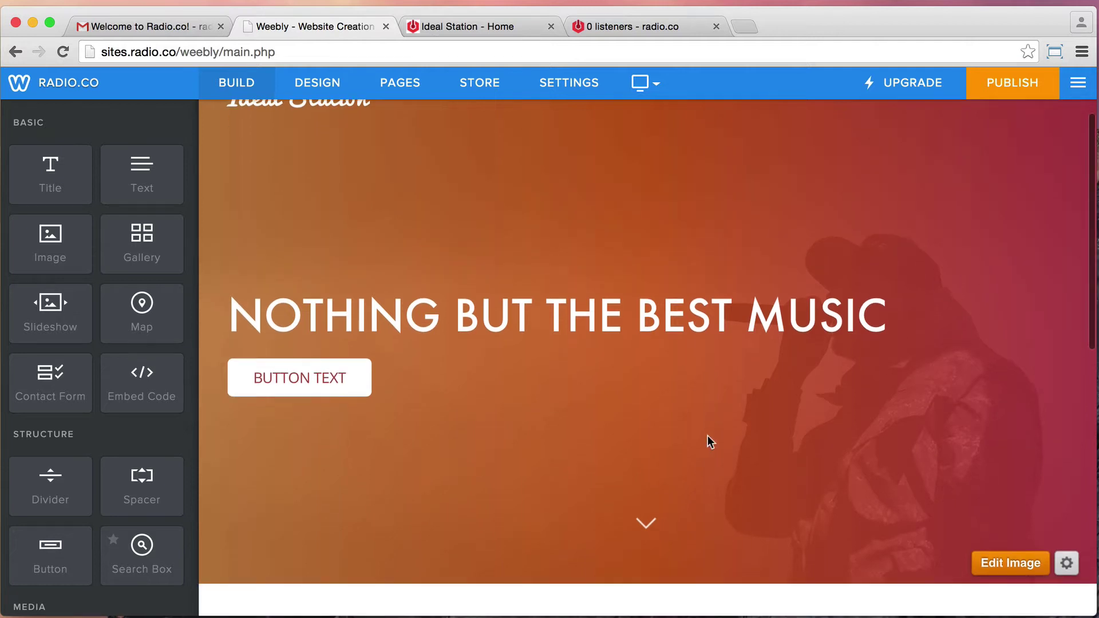
pyautogui.scroll(1, 709, 441)
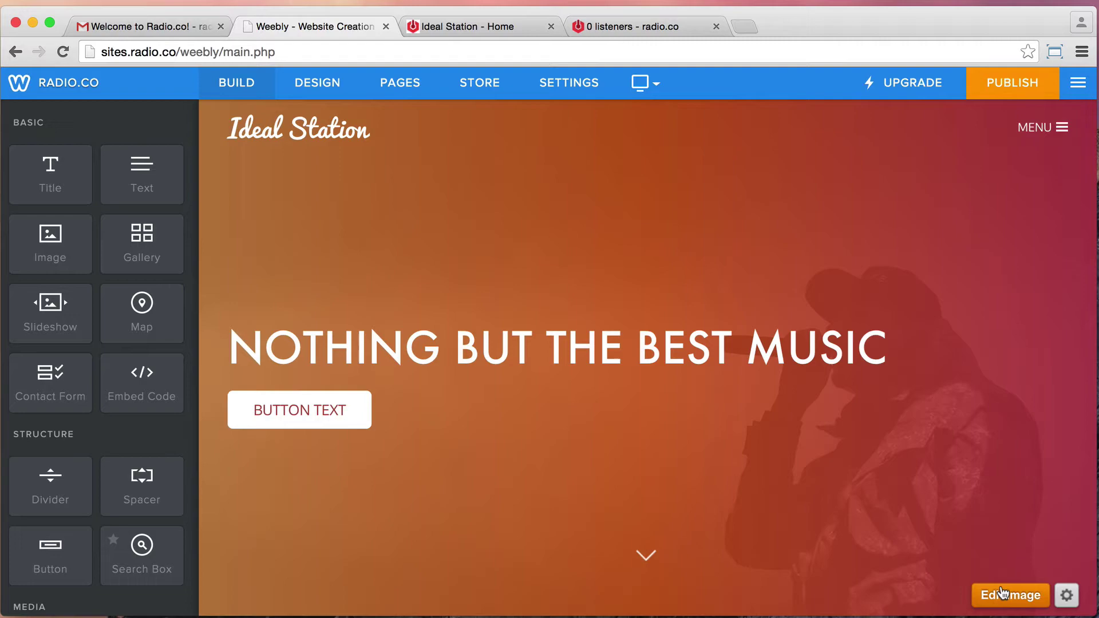
pyautogui.click(1003, 596)
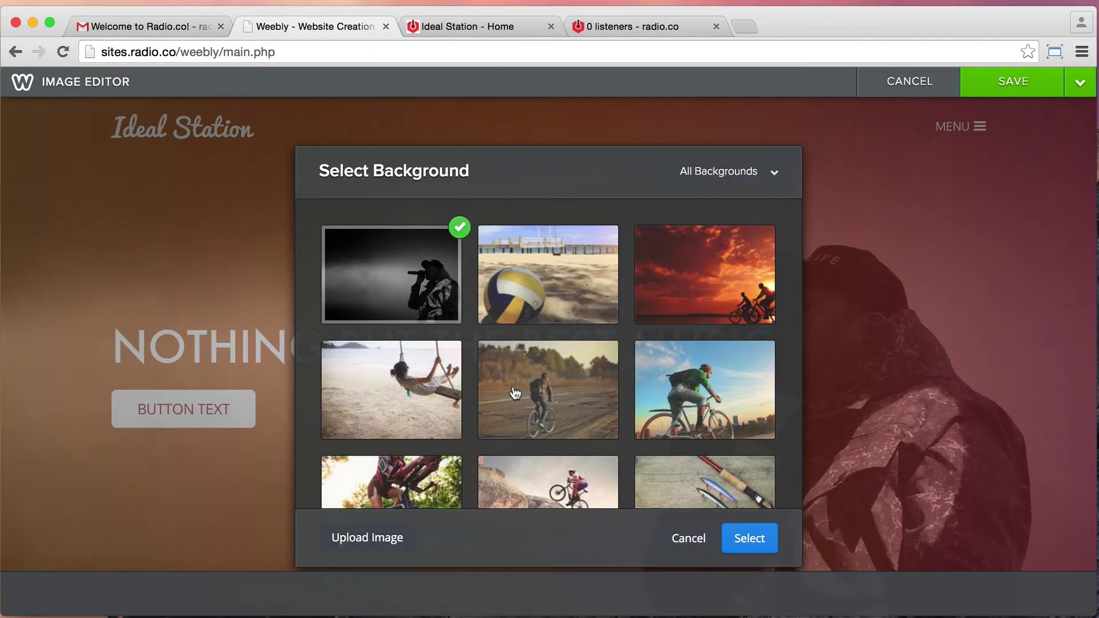
pyautogui.scroll(-15, 514, 393)
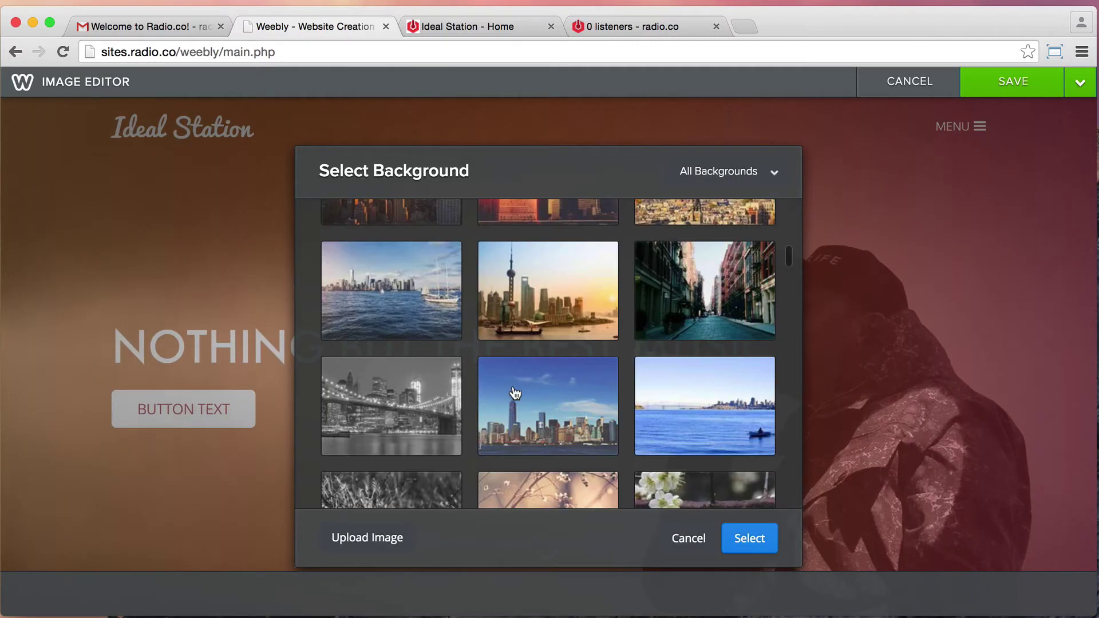
pyautogui.scroll(-15, 514, 393)
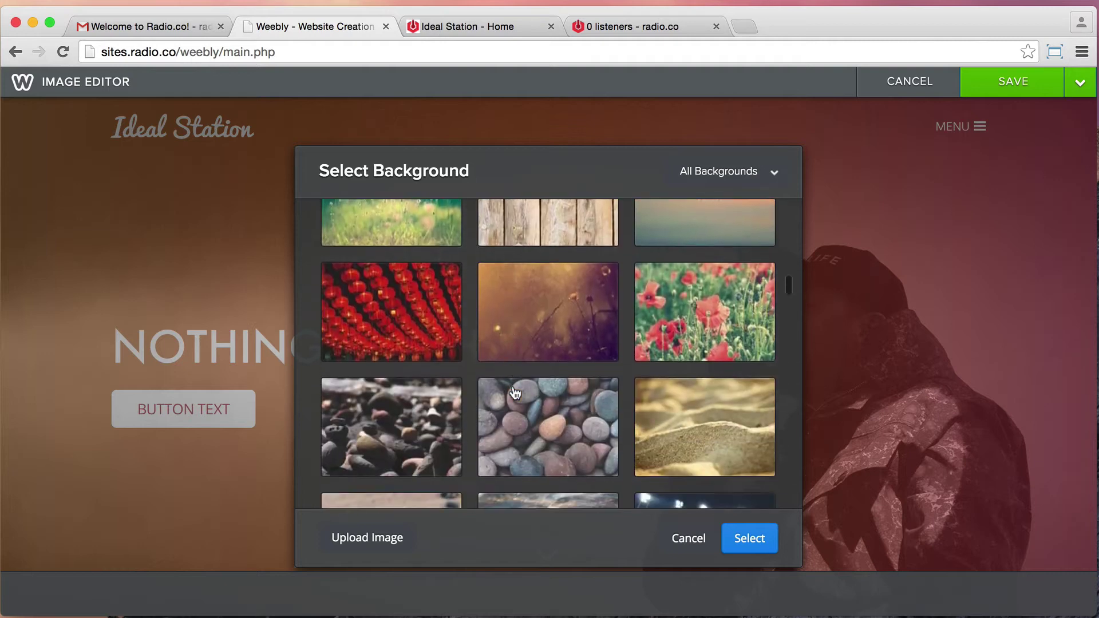
pyautogui.scroll(-15, 514, 393)
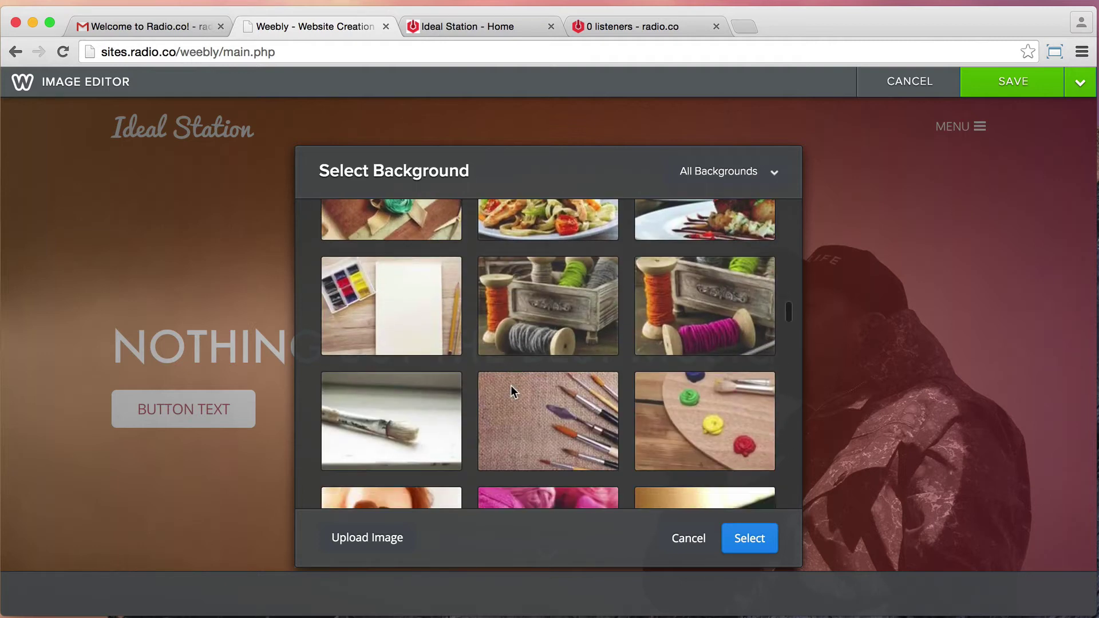
pyautogui.scroll(-15, 510, 385)
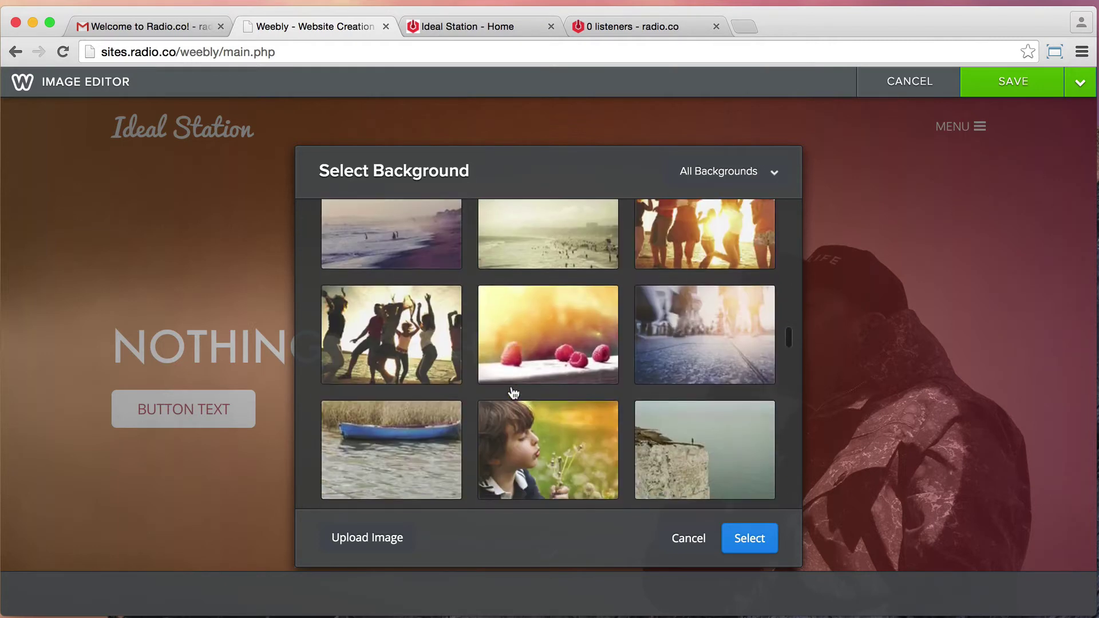
pyautogui.scroll(-10, 511, 386)
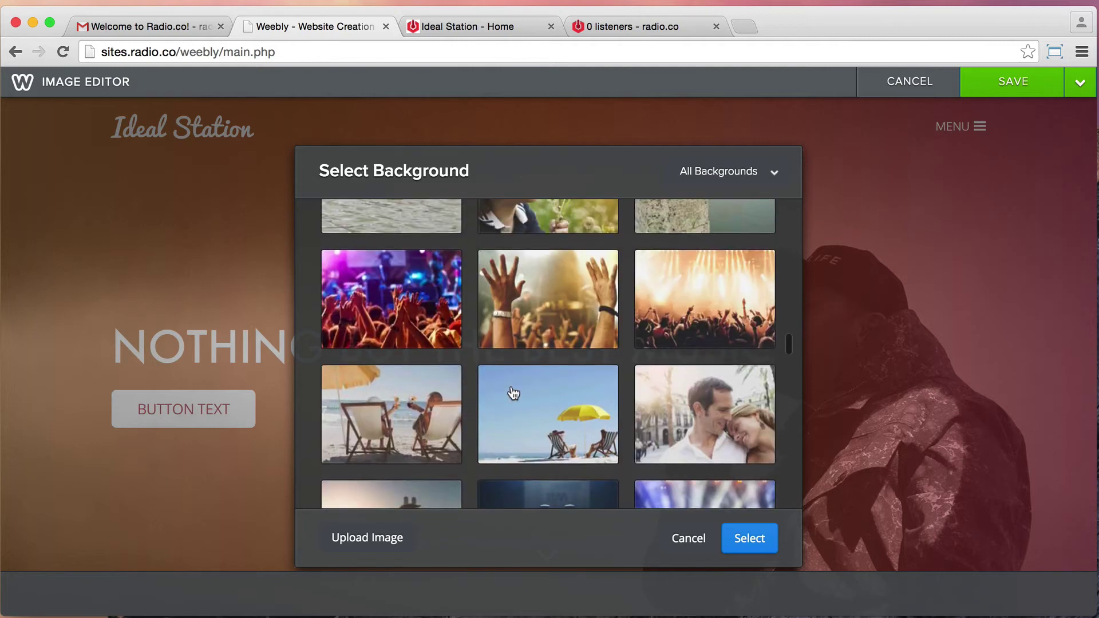
pyautogui.click(430, 302)
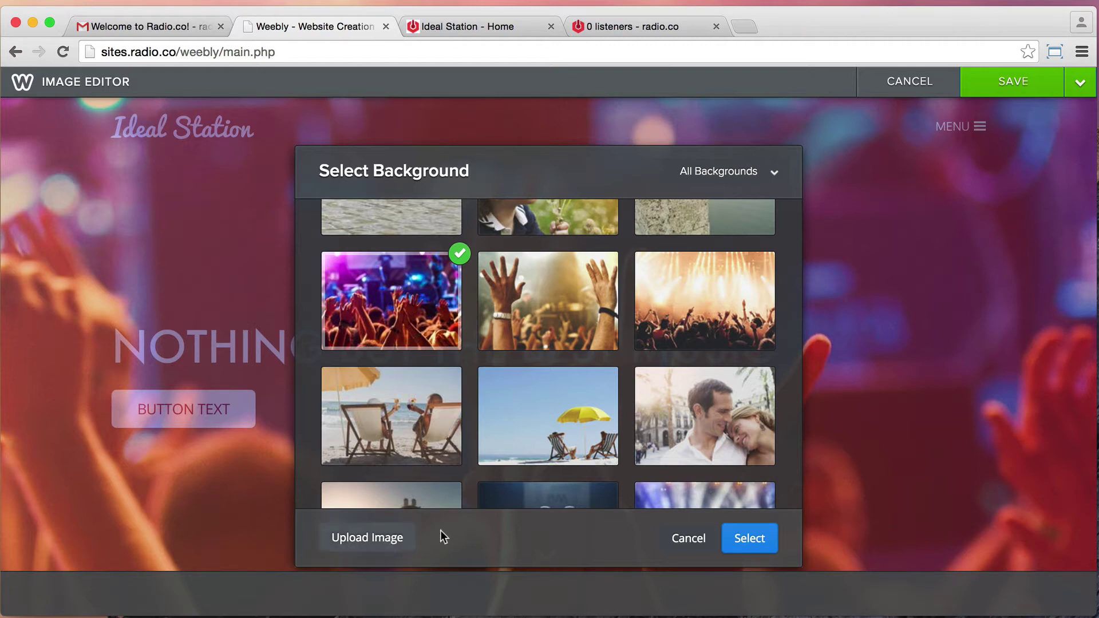
pyautogui.click(753, 538)
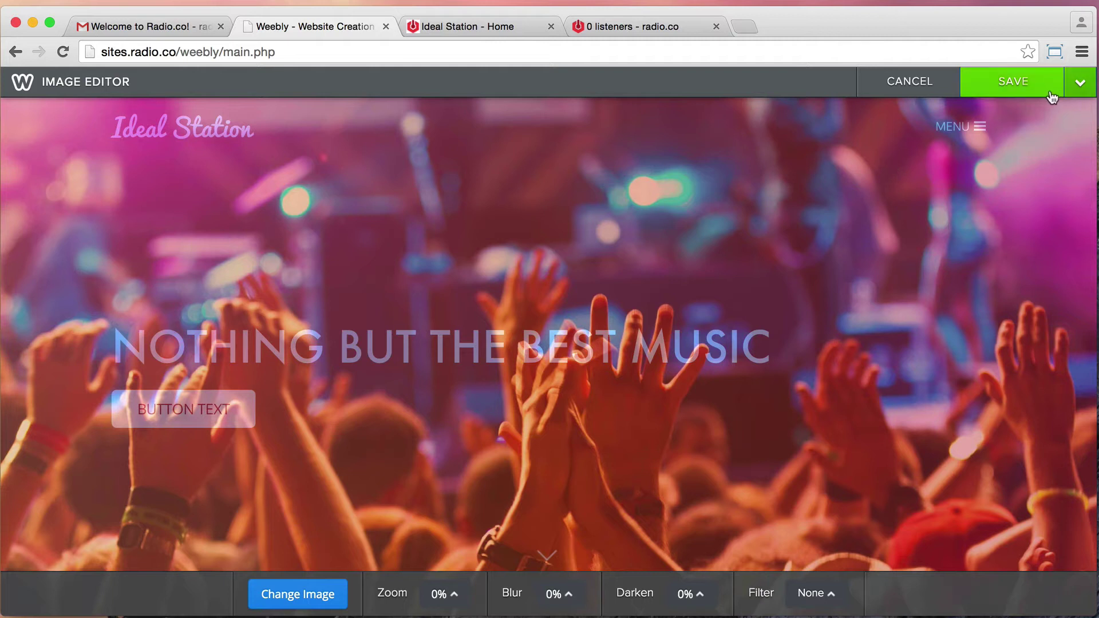
# - Save the new crowd background to all pages
pyautogui.moveTo(1029, 80)
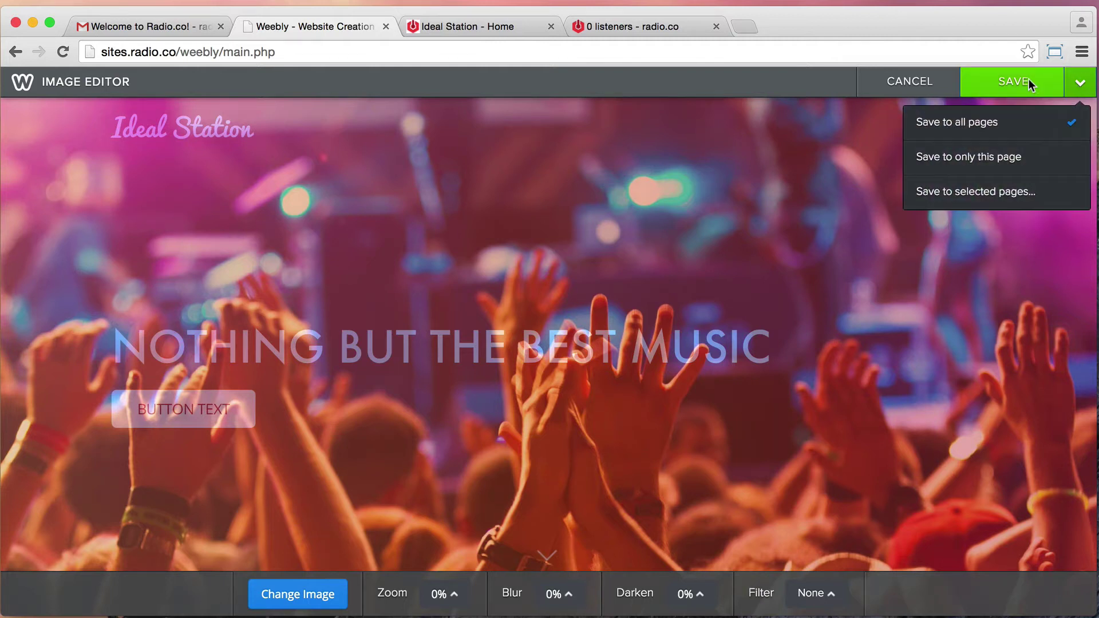
pyautogui.click(989, 122)
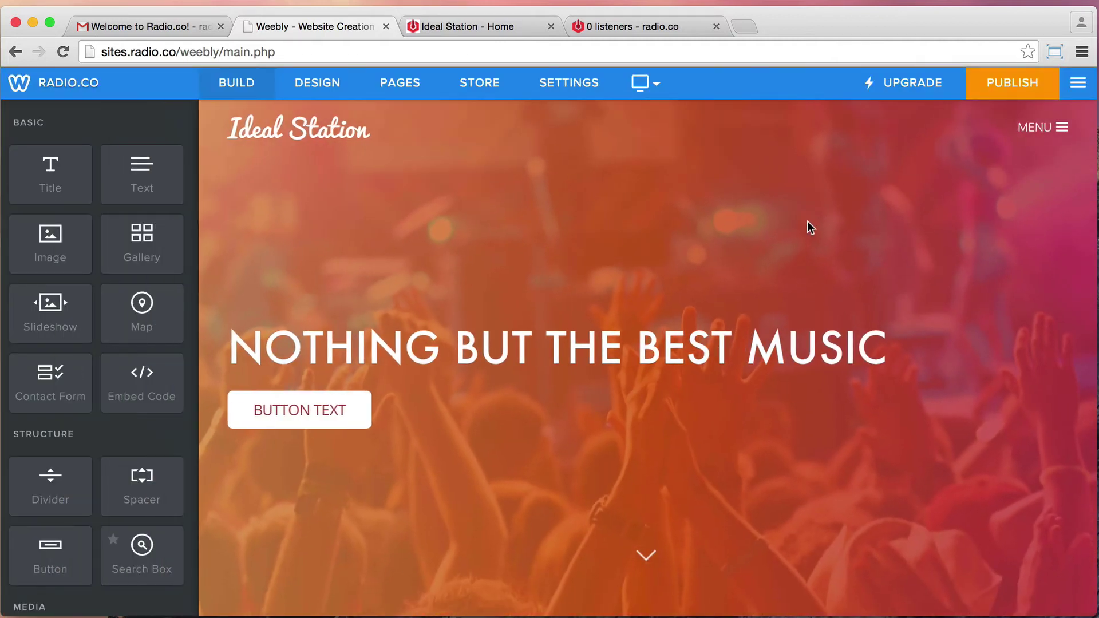
pyautogui.scroll(-3, 676, 404)
pyautogui.scroll(3, 677, 404)
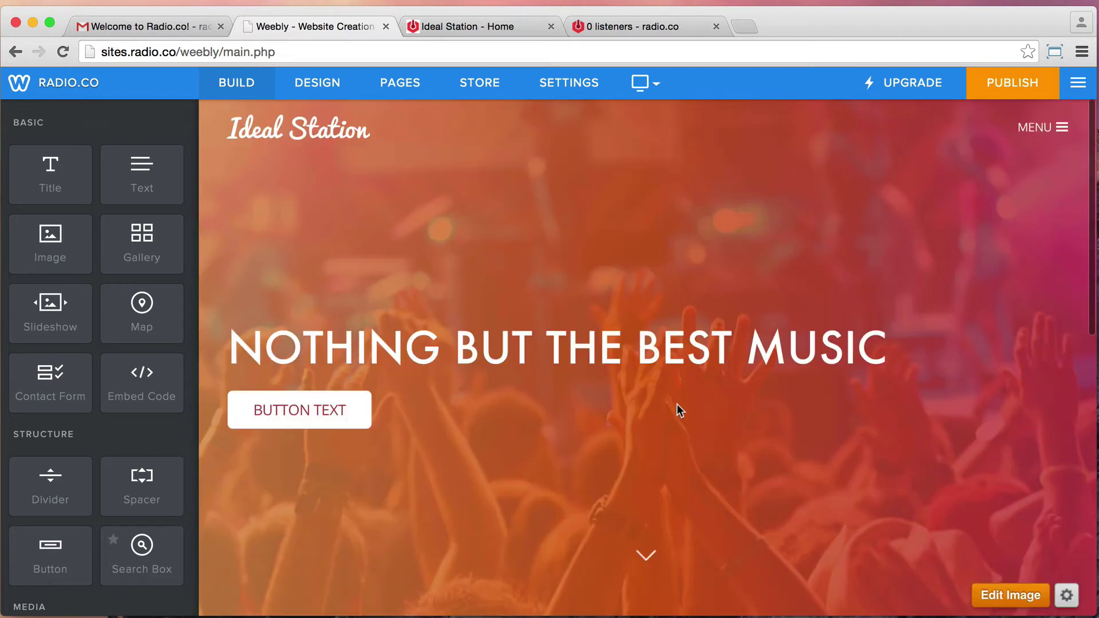
pyautogui.click(280, 132)
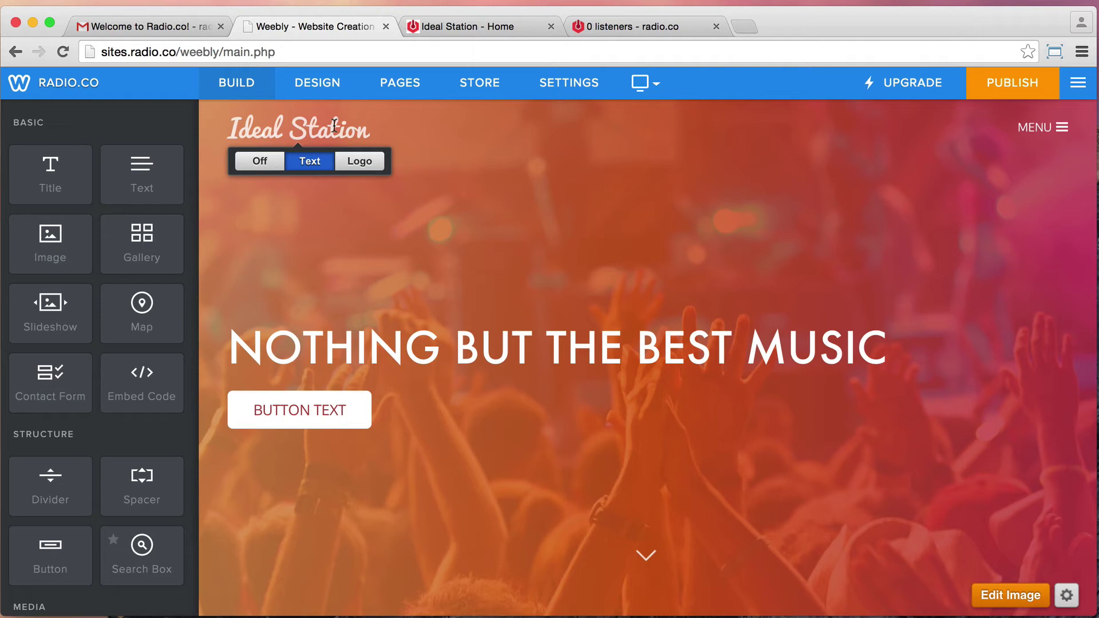
pyautogui.click(366, 127)
pyautogui.write('!')
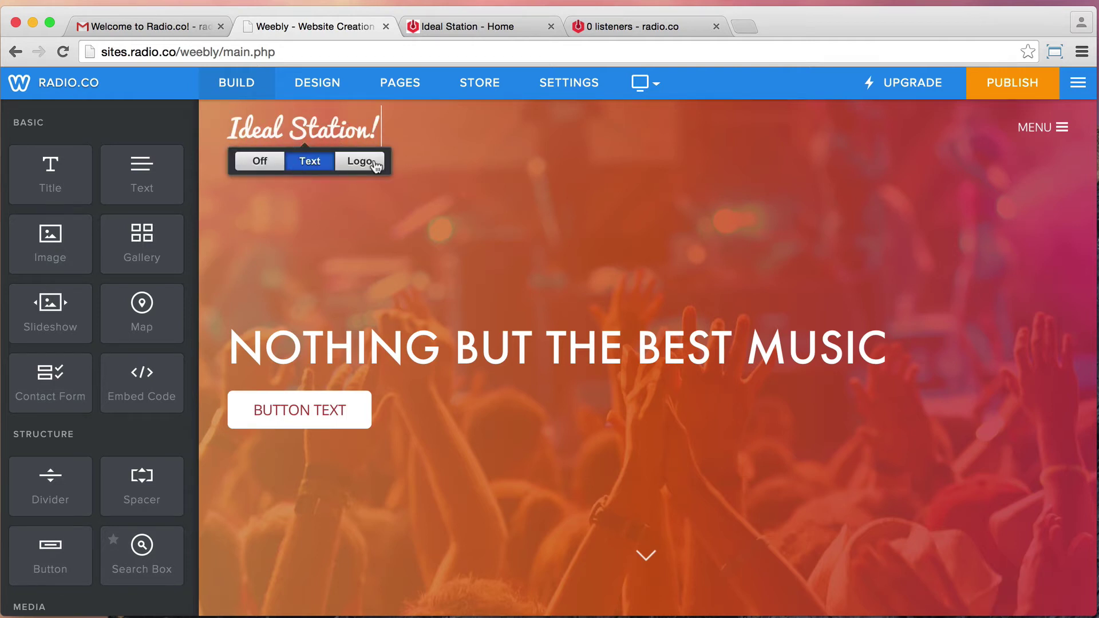
pyautogui.click(371, 163)
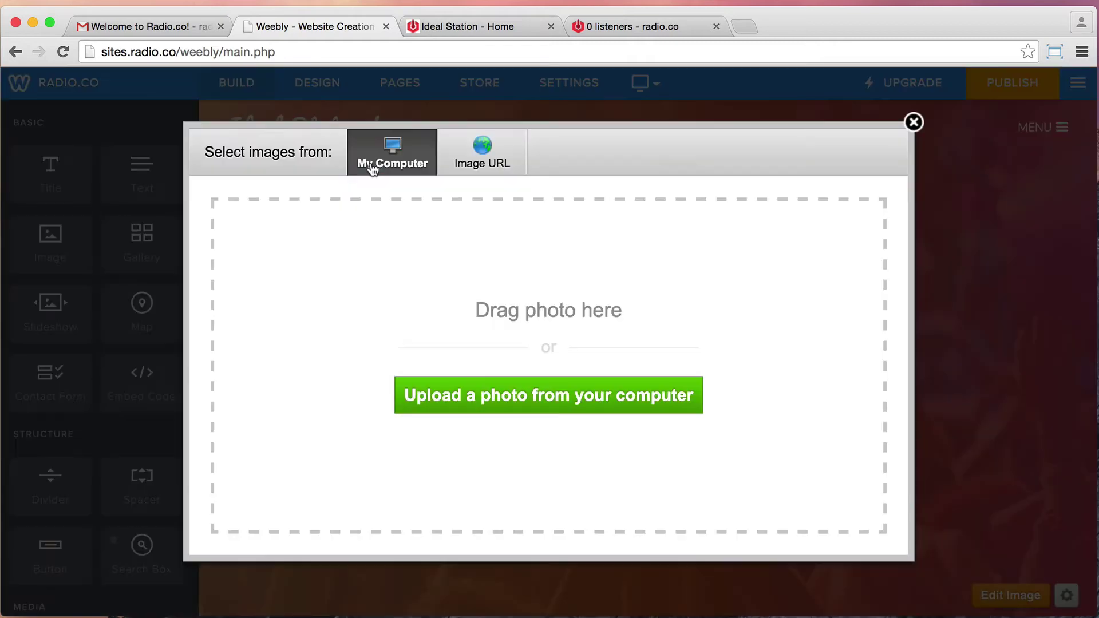
pyautogui.click(911, 121)
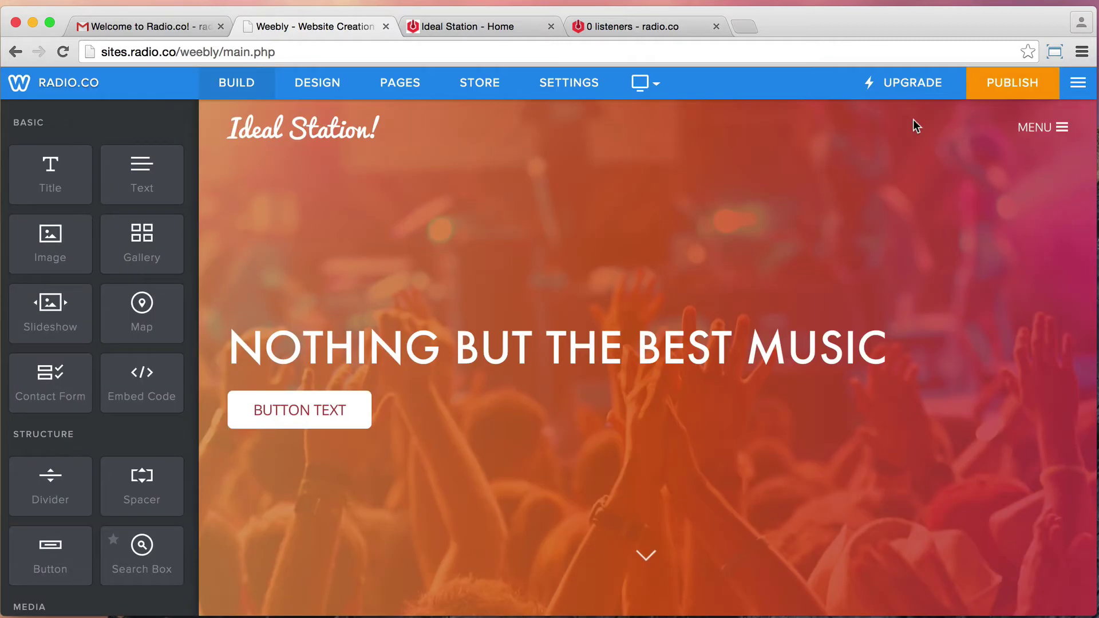
pyautogui.click(363, 114)
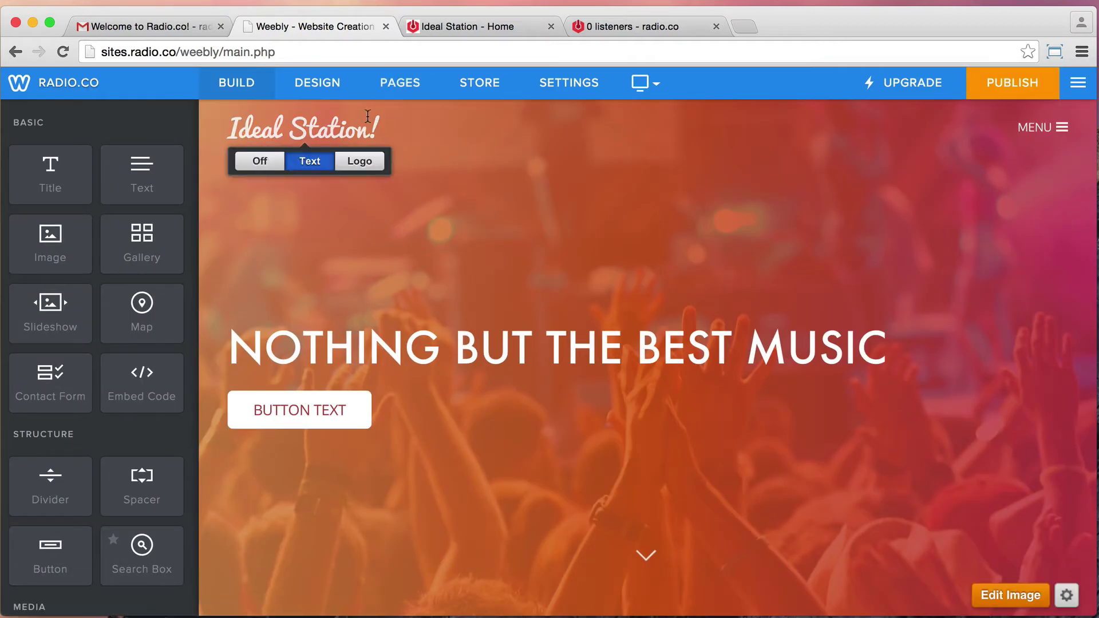
pyautogui.press('BackSpace')
pyautogui.press('Tab')
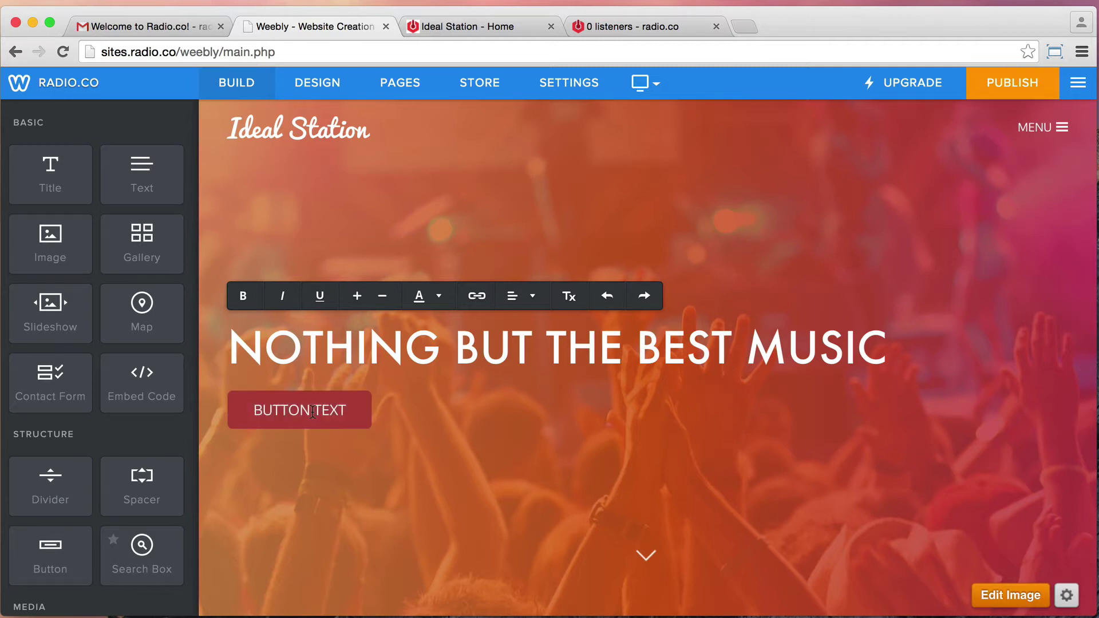
# - Change the hero button's label to 'Listen Live'
pyautogui.click(313, 411)
pyautogui.click(334, 214)
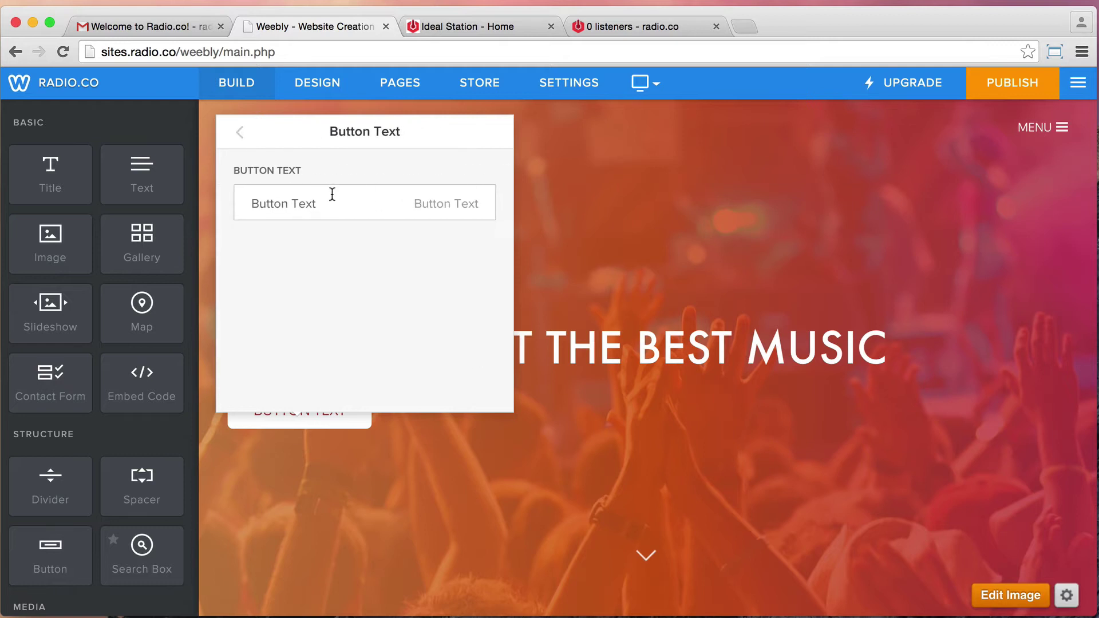
pyautogui.tripleClick(319, 198)
pyautogui.write('Listen Live')
# - Set the button's link type to Website URL, leaving the address empty for now
pyautogui.click(240, 135)
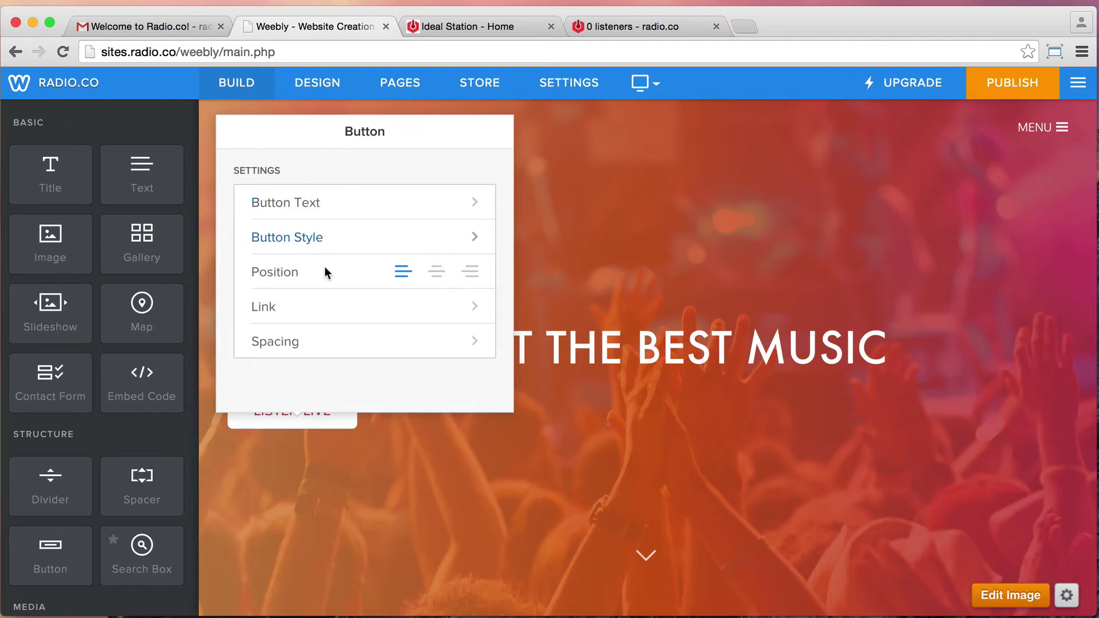
pyautogui.click(316, 312)
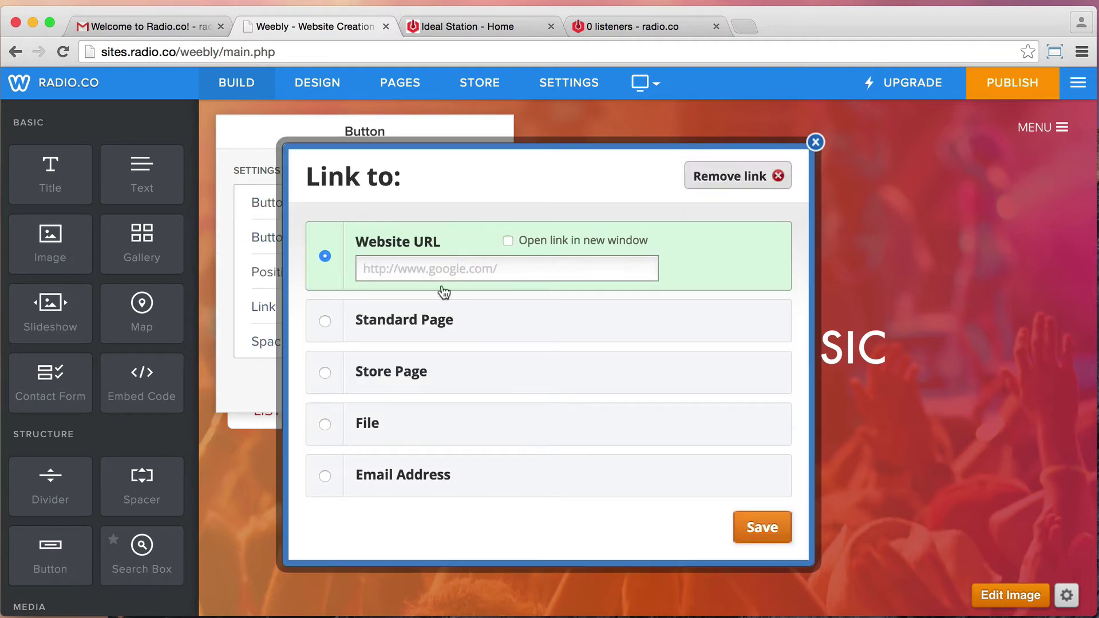
pyautogui.click(460, 276)
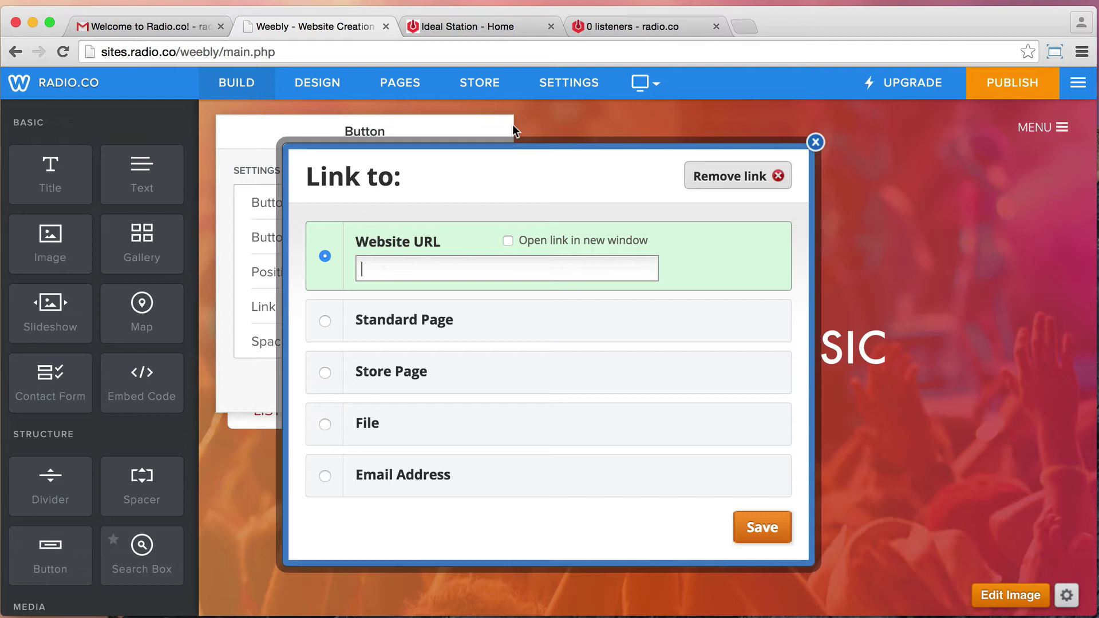
# - Copy the first streaming URL from Radio.co Studio's Listen page
pyautogui.click(496, 23)
pyautogui.click(595, 26)
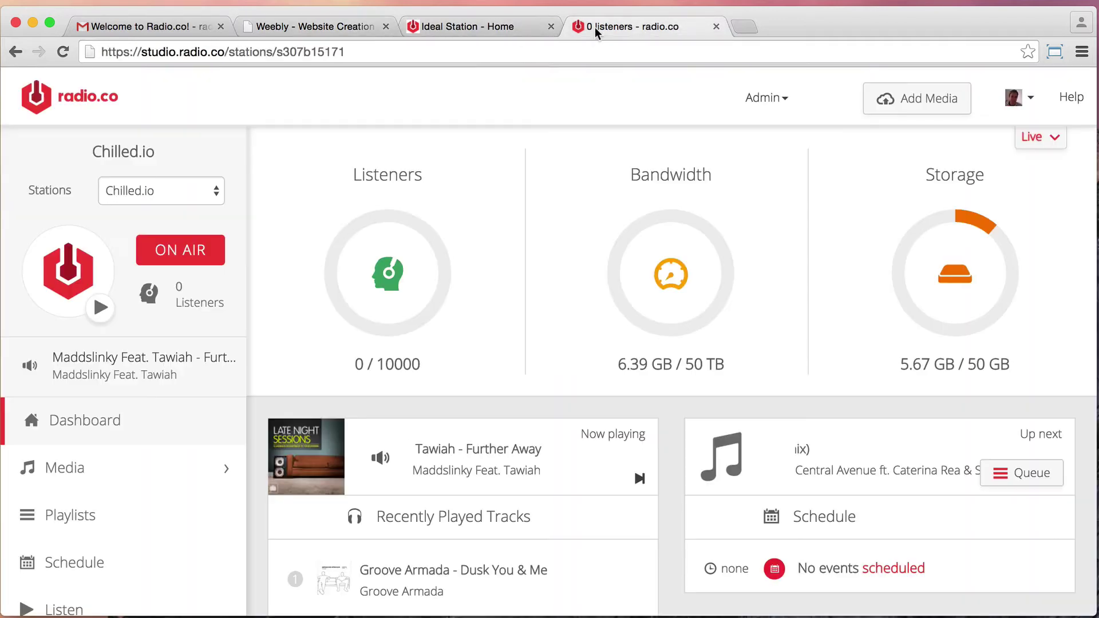
pyautogui.scroll(-4, 122, 335)
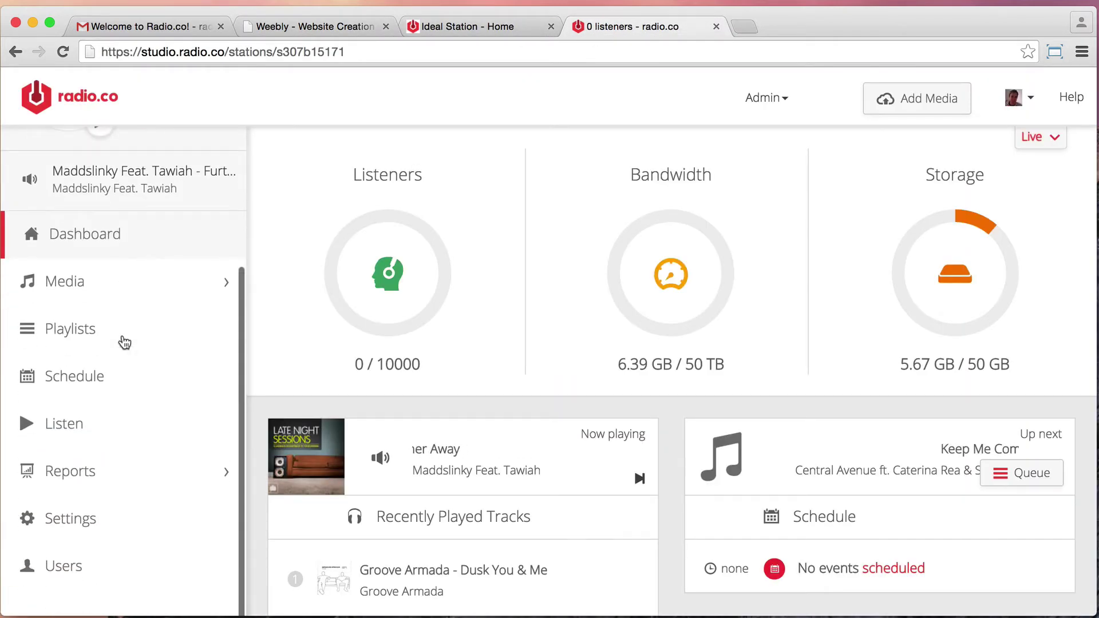
pyautogui.click(79, 428)
pyautogui.scroll(-8, 449, 452)
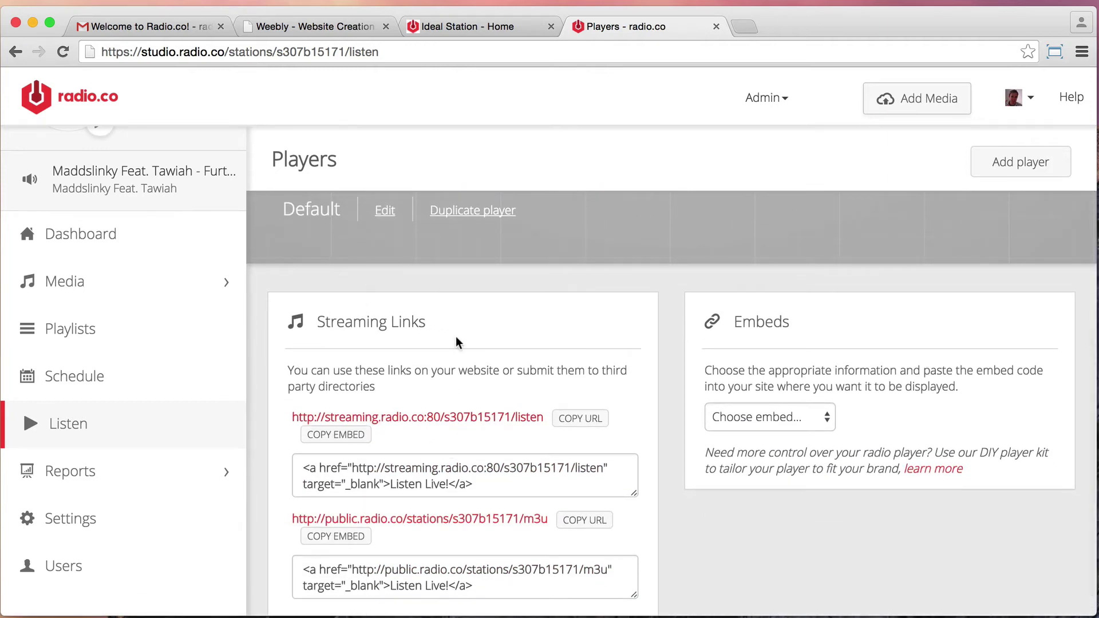
pyautogui.click(581, 418)
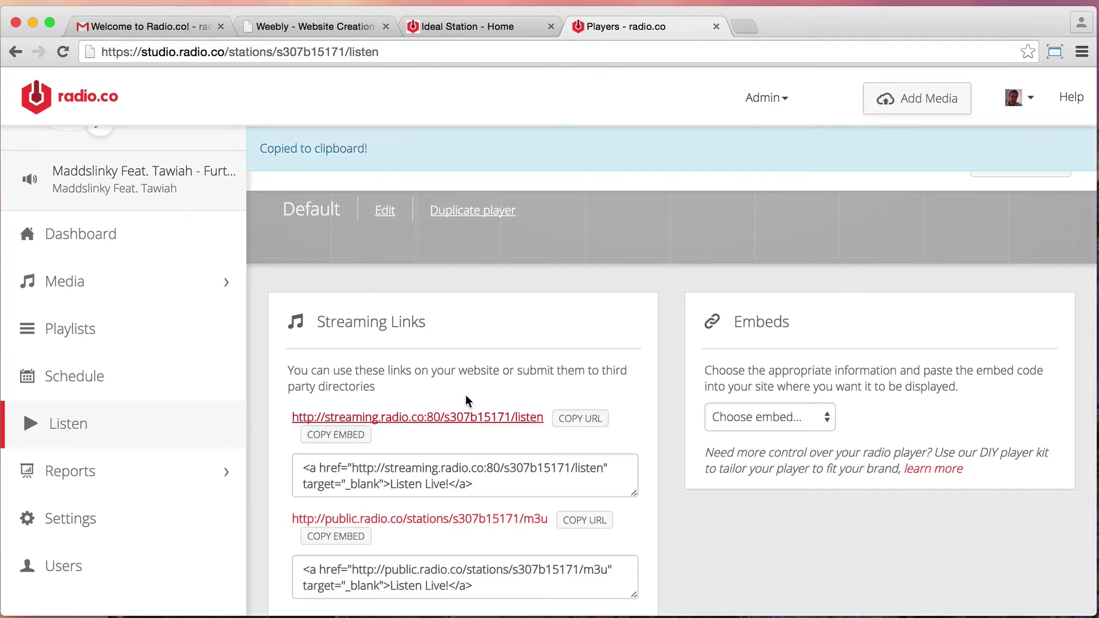
pyautogui.click(451, 26)
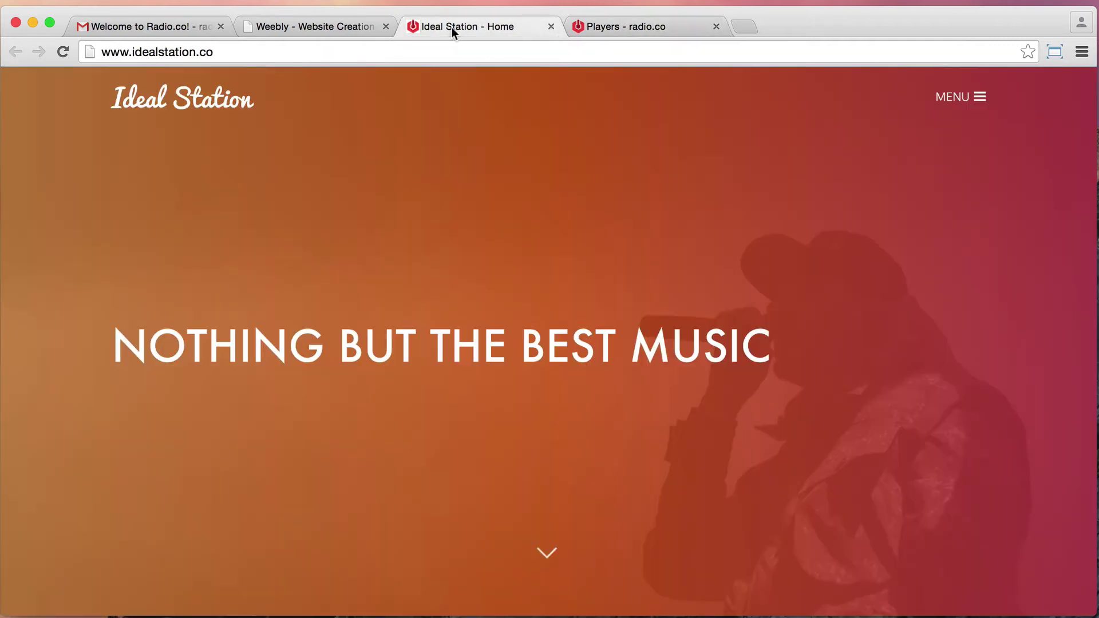
# - Paste the streaming URL as the Listen Live button's Website URL and save it
pyautogui.click(335, 26)
pyautogui.click(444, 264)
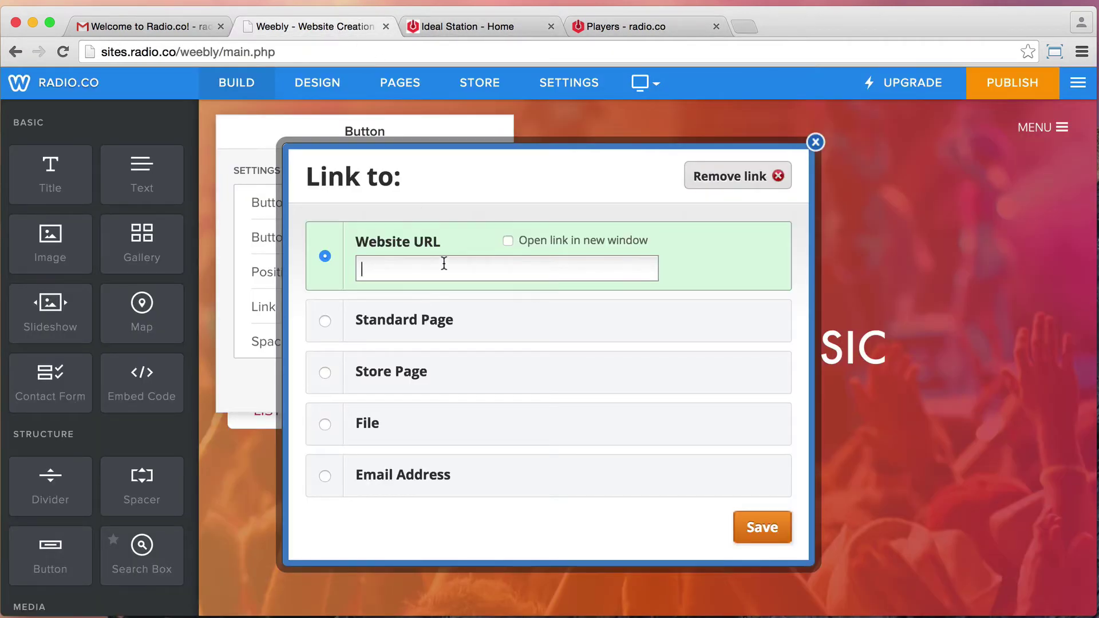
pyautogui.press('super+v')
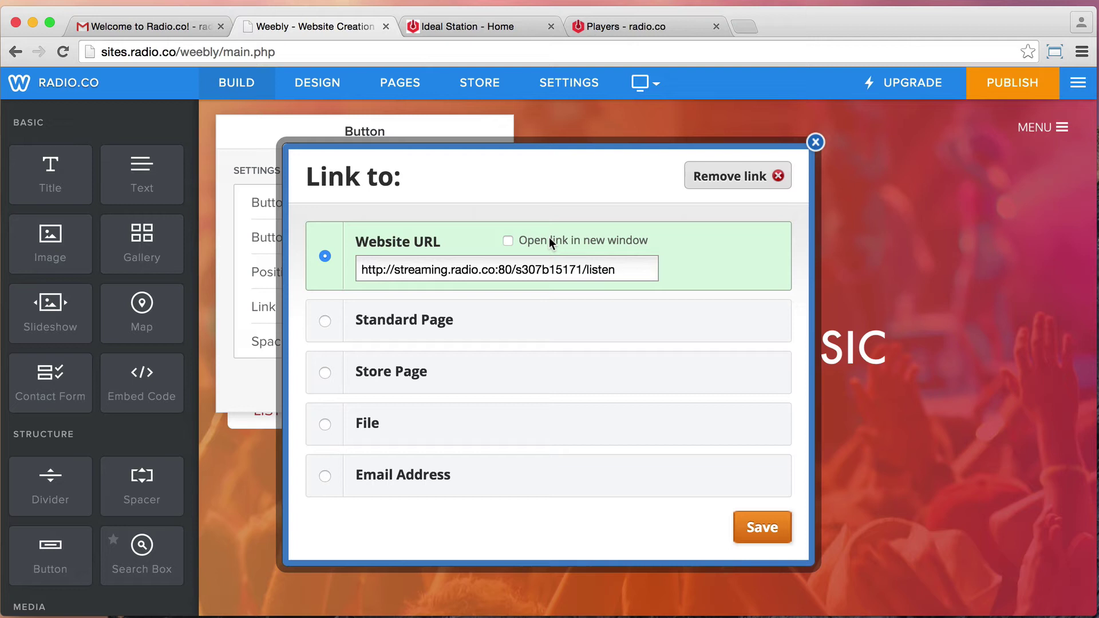
pyautogui.click(757, 528)
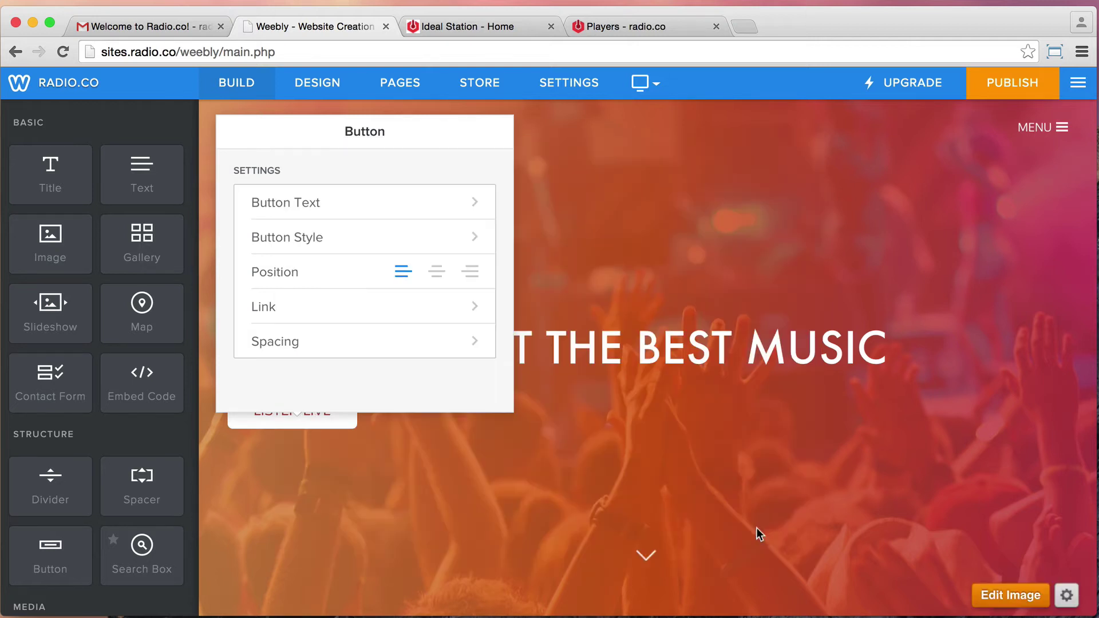
pyautogui.click(915, 479)
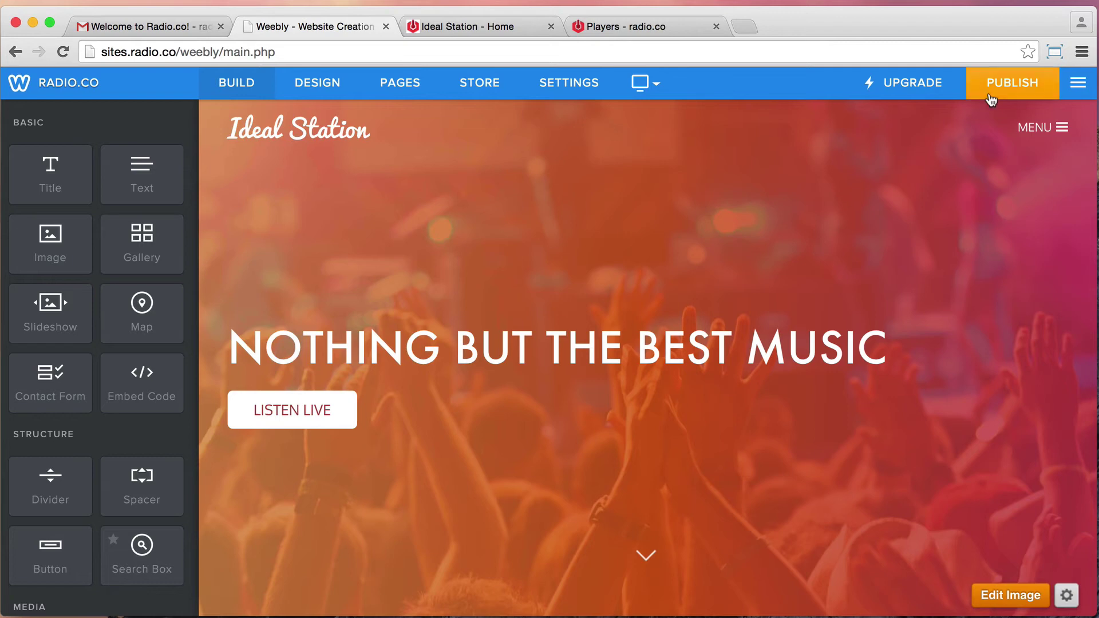
# - Publish the updated site and reload the live Ideal Station page to check LISTEN LIVE
pyautogui.click(991, 101)
pyautogui.click(499, 27)
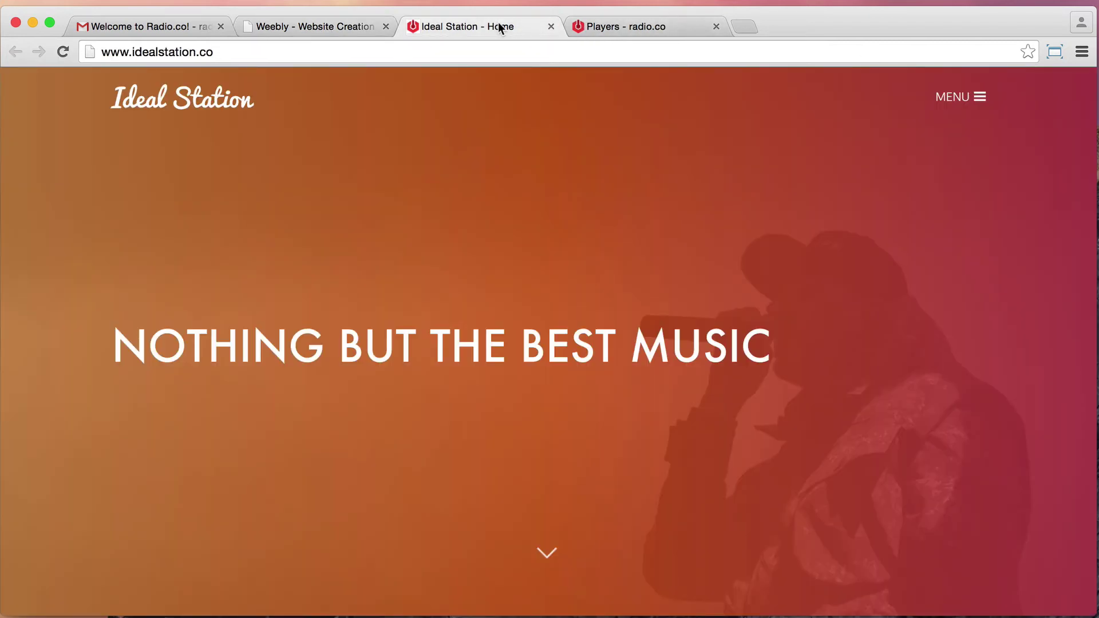
pyautogui.press('super+r')
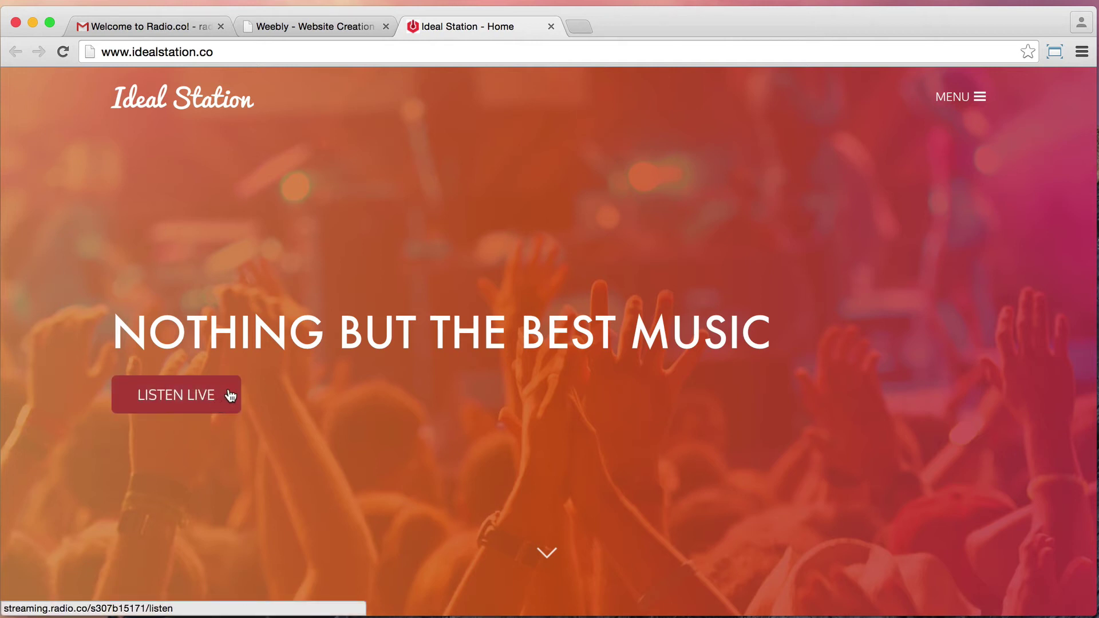
# - Close the site published confirmation back in the Weebly editor
pyautogui.click(338, 26)
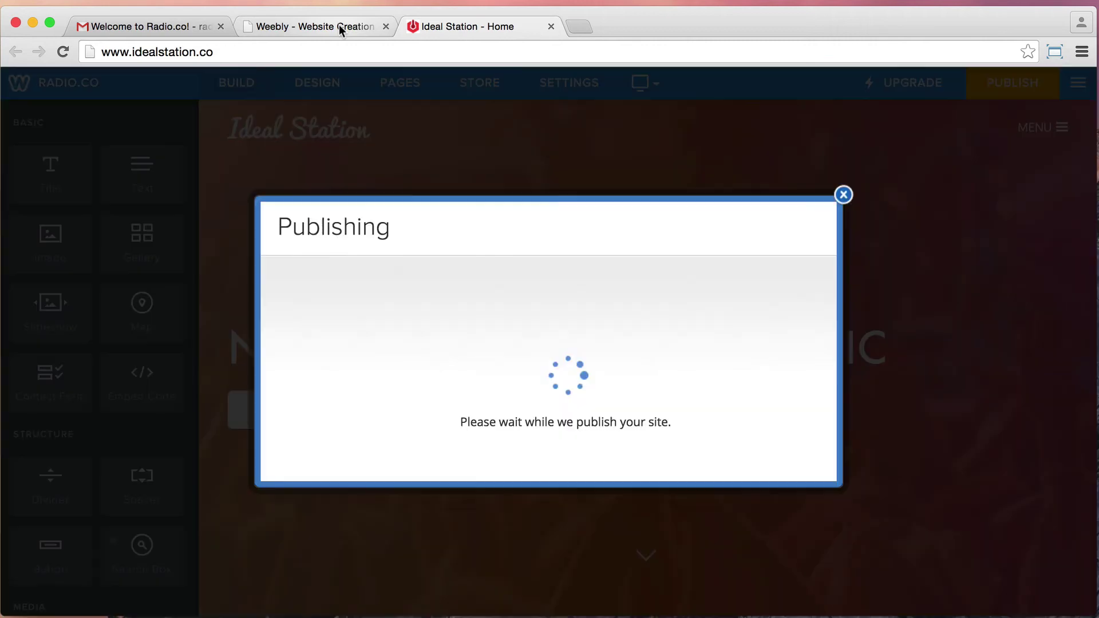
pyautogui.click(843, 192)
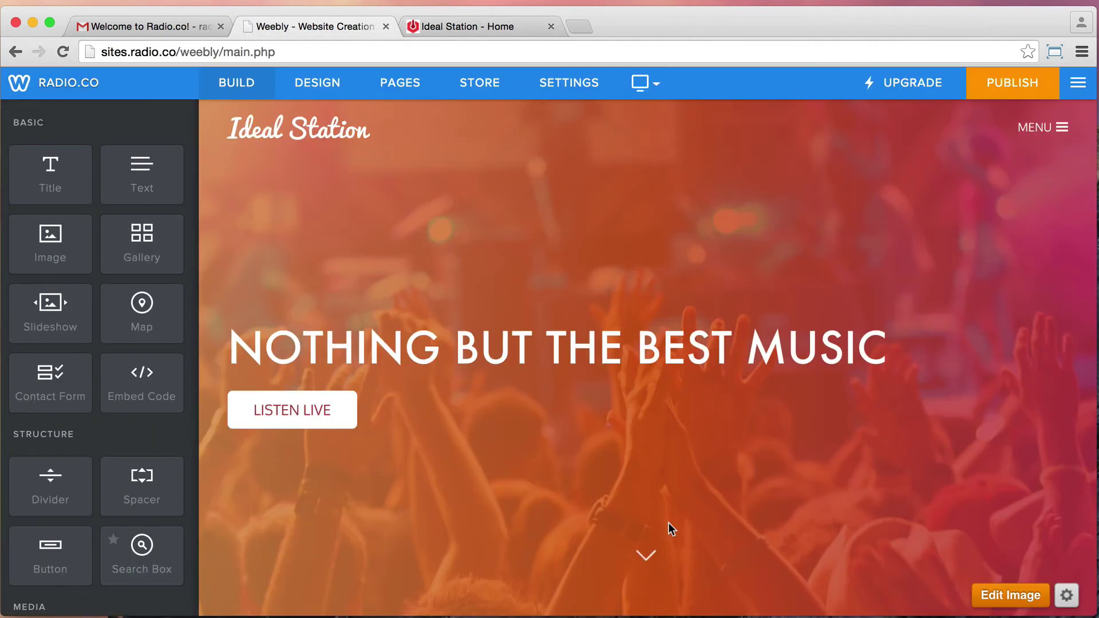
pyautogui.scroll(-10, 668, 524)
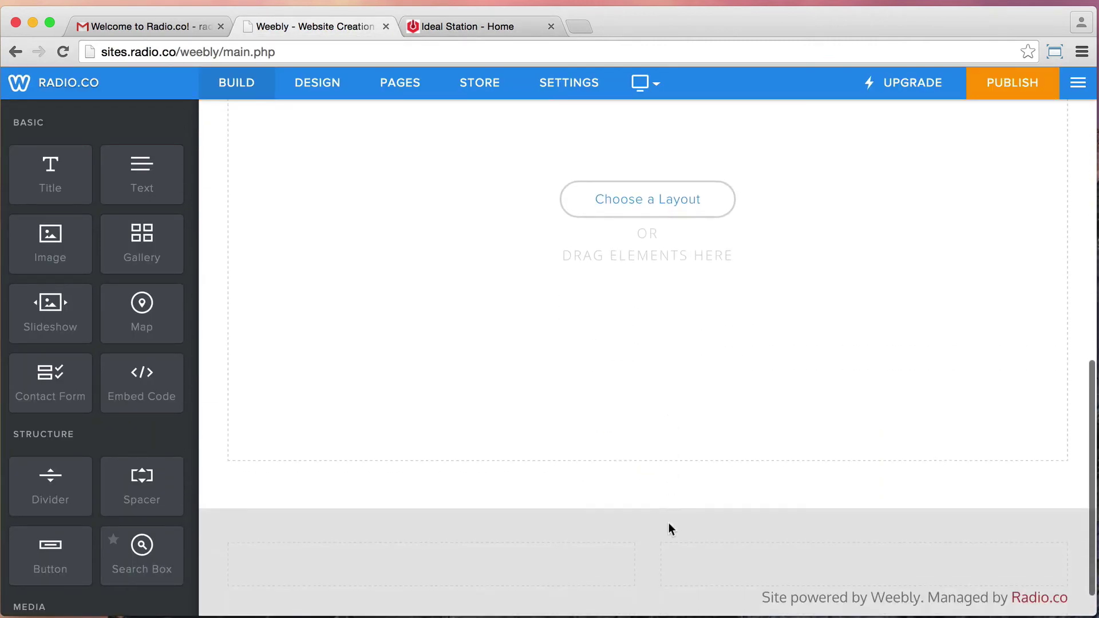
pyautogui.scroll(5, 673, 299)
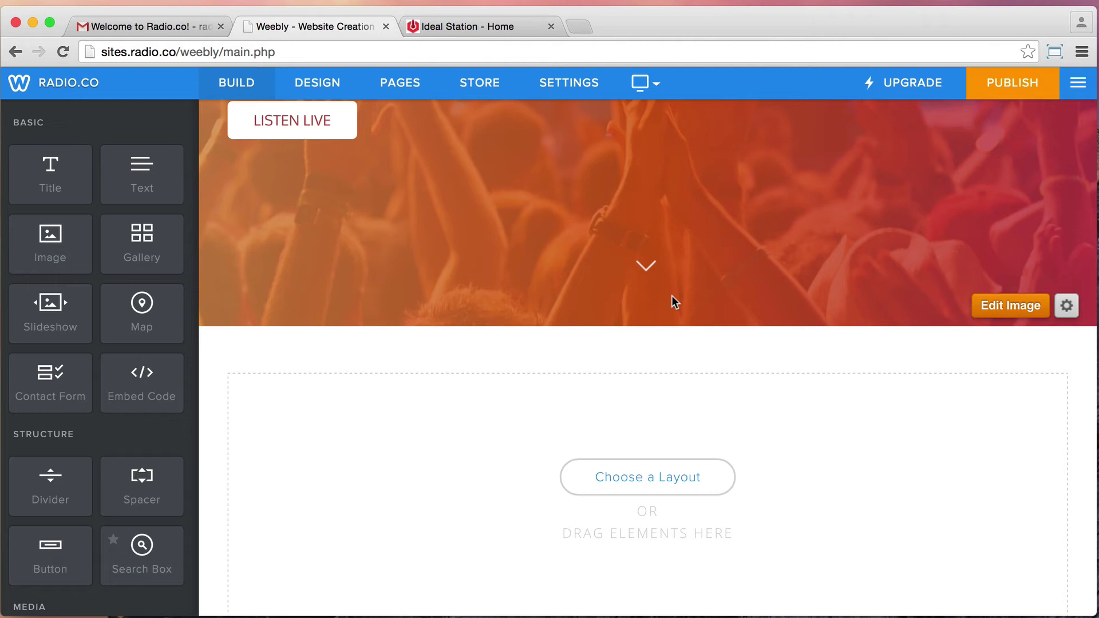
pyautogui.scroll(-2, 671, 295)
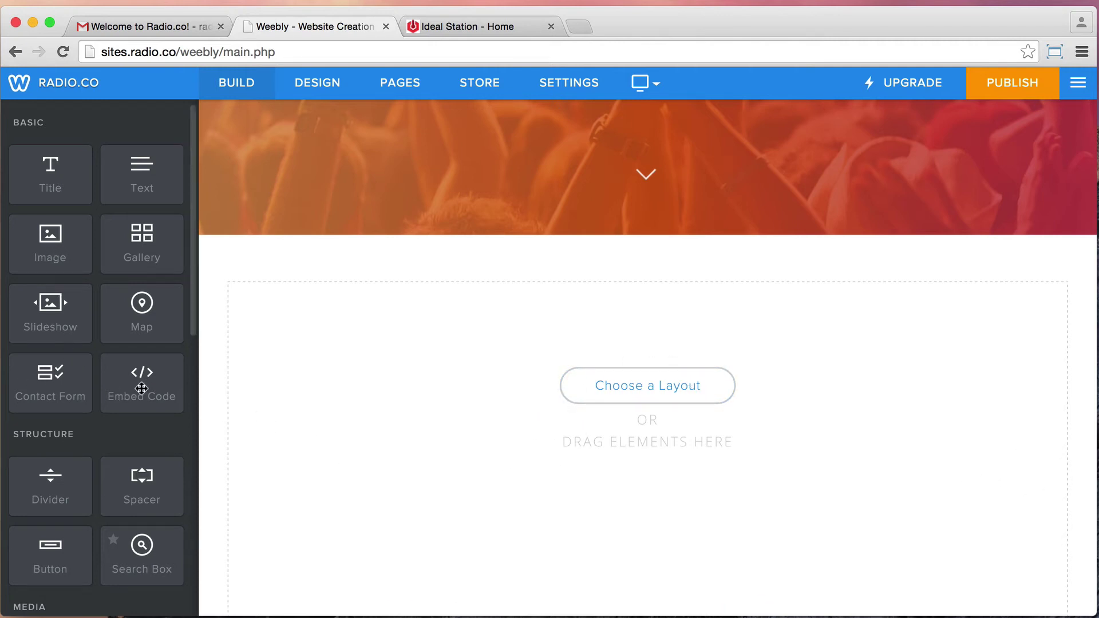
# - Drop an Embed Code block below the hero and delete its placeholder text
pyautogui.moveTo(142, 389); pyautogui.dragTo(674, 464)
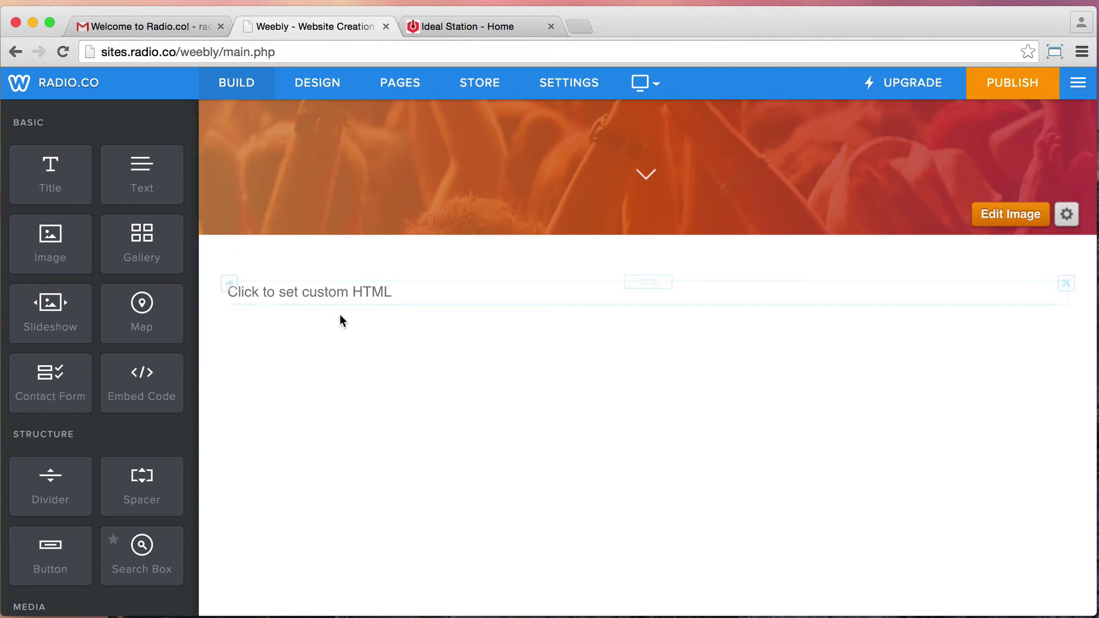
pyautogui.click(380, 289)
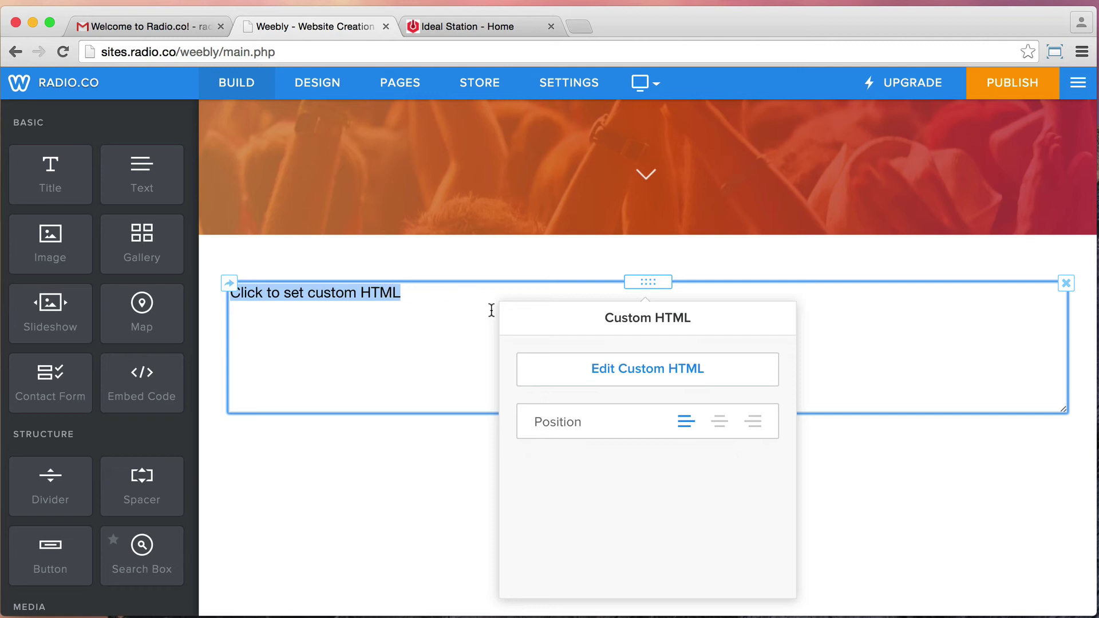
pyautogui.press('BackSpace')
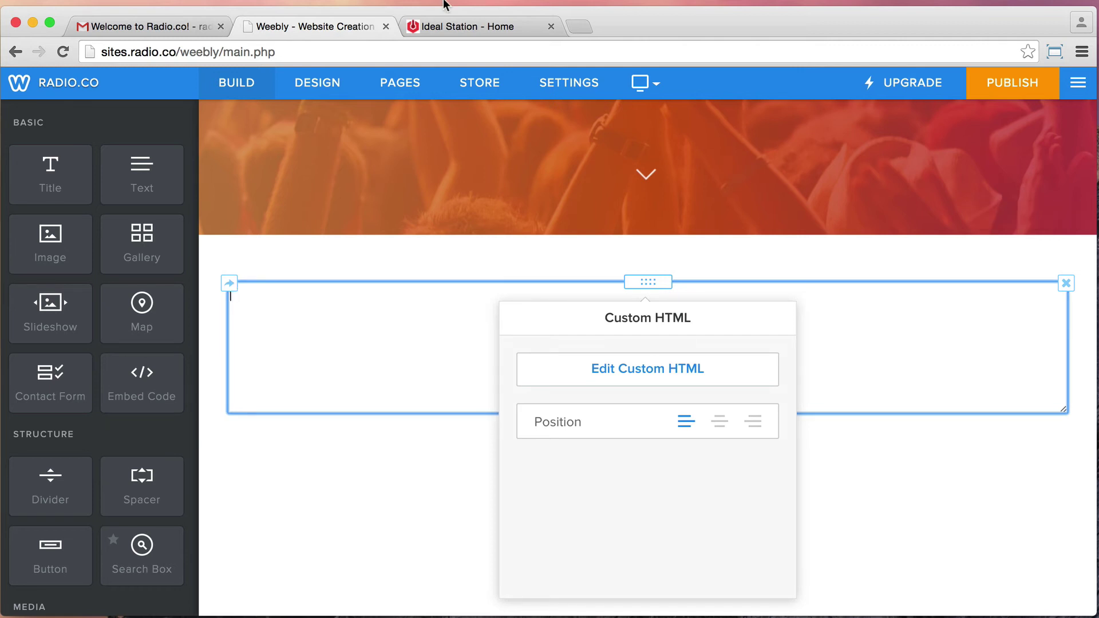
pyautogui.click(439, 29)
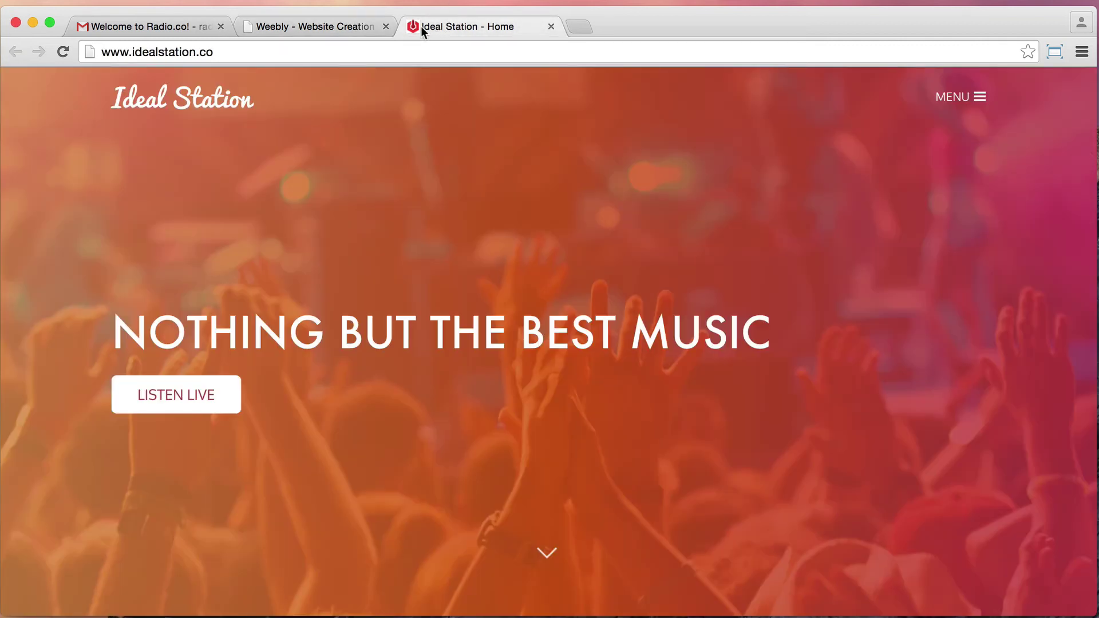
# - Open studio.radio.co's Listen page and copy the Default player's embed script from Share
pyautogui.click(401, 47)
pyautogui.write('studio.radio')
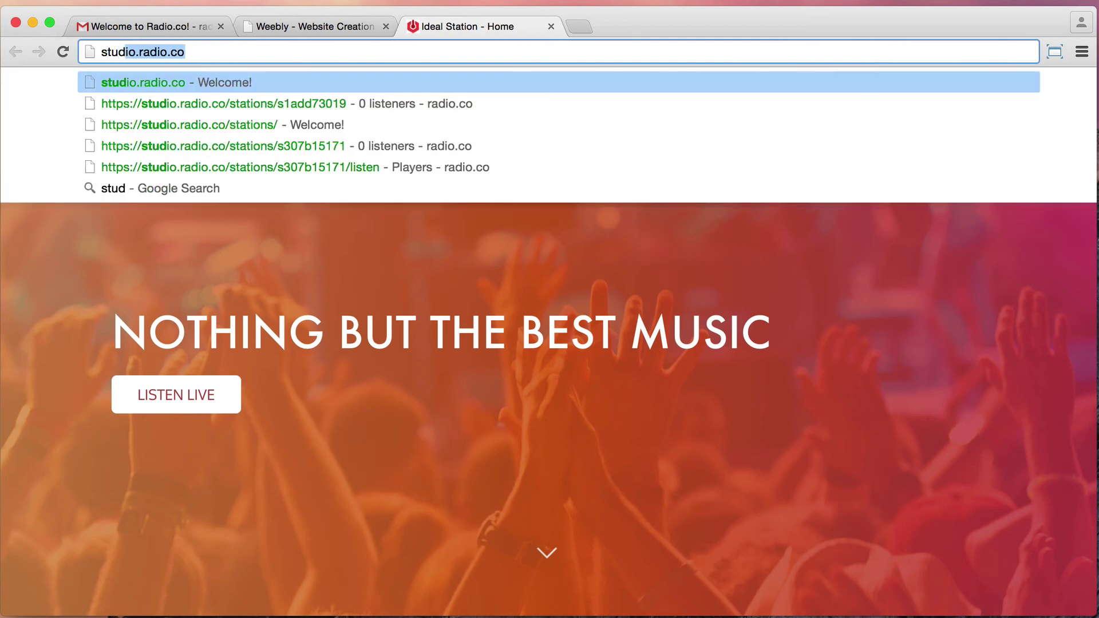
pyautogui.press('Return')
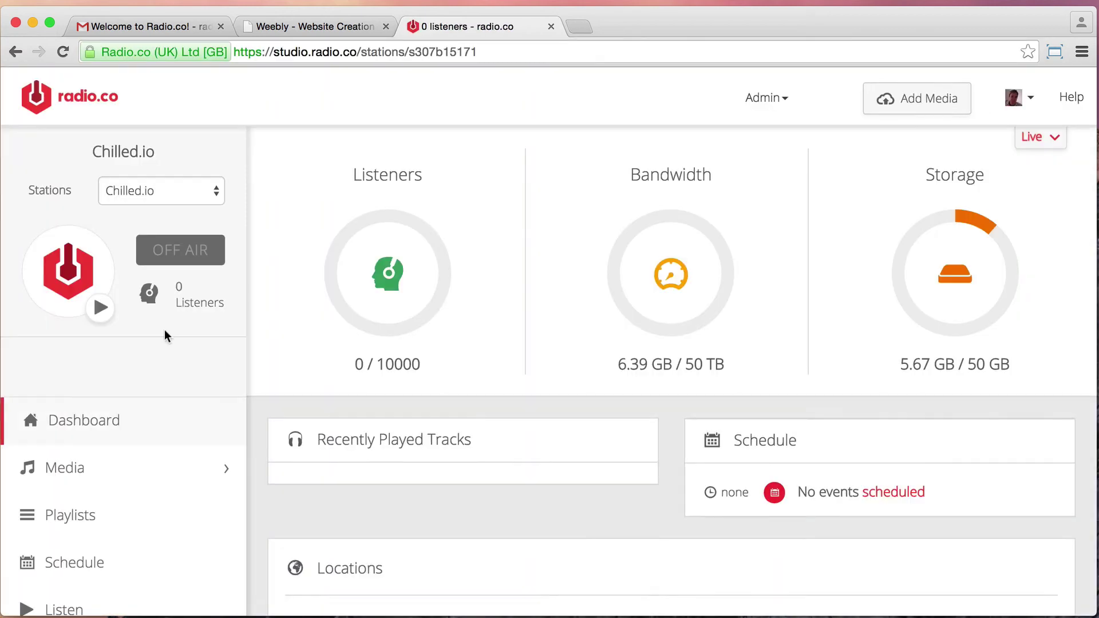
pyautogui.scroll(-3, 164, 449)
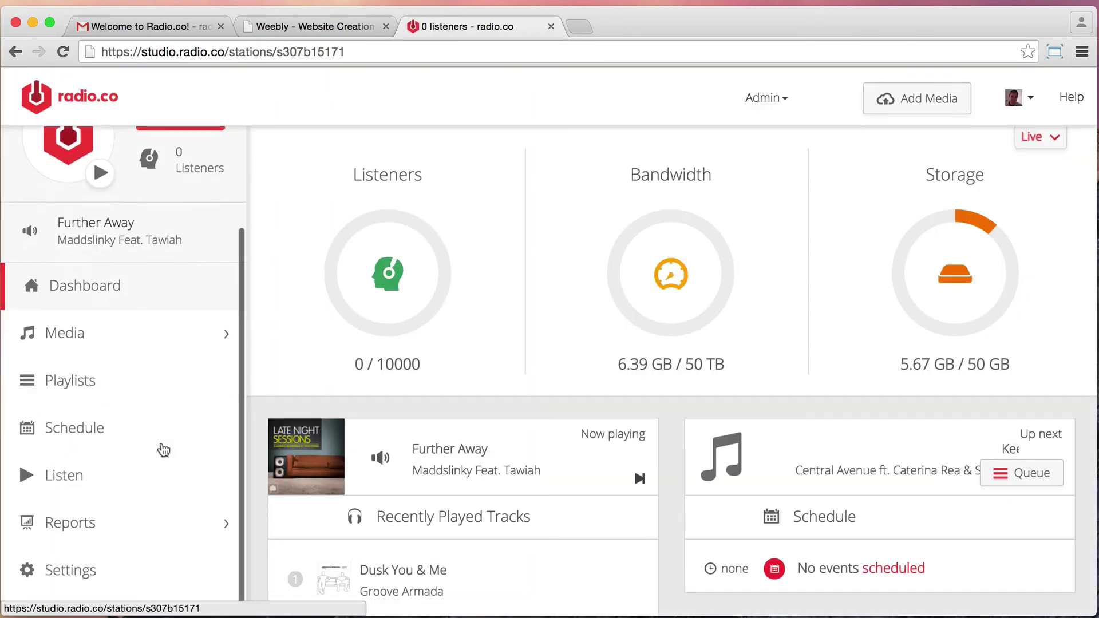
pyautogui.click(54, 480)
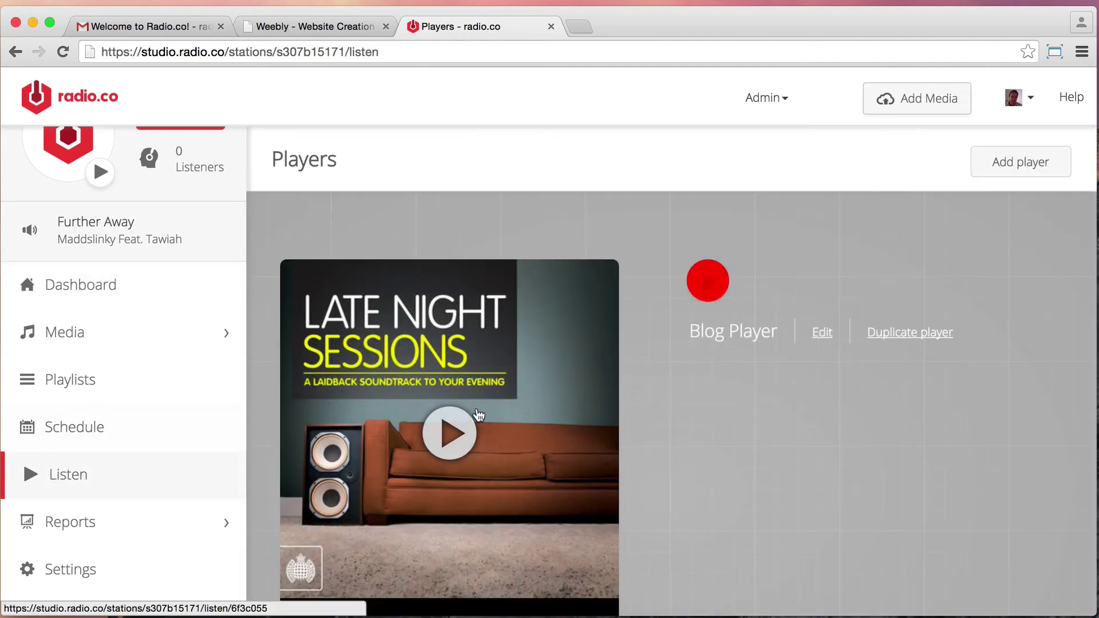
pyautogui.scroll(-3, 478, 416)
pyautogui.scroll(-3, 478, 416)
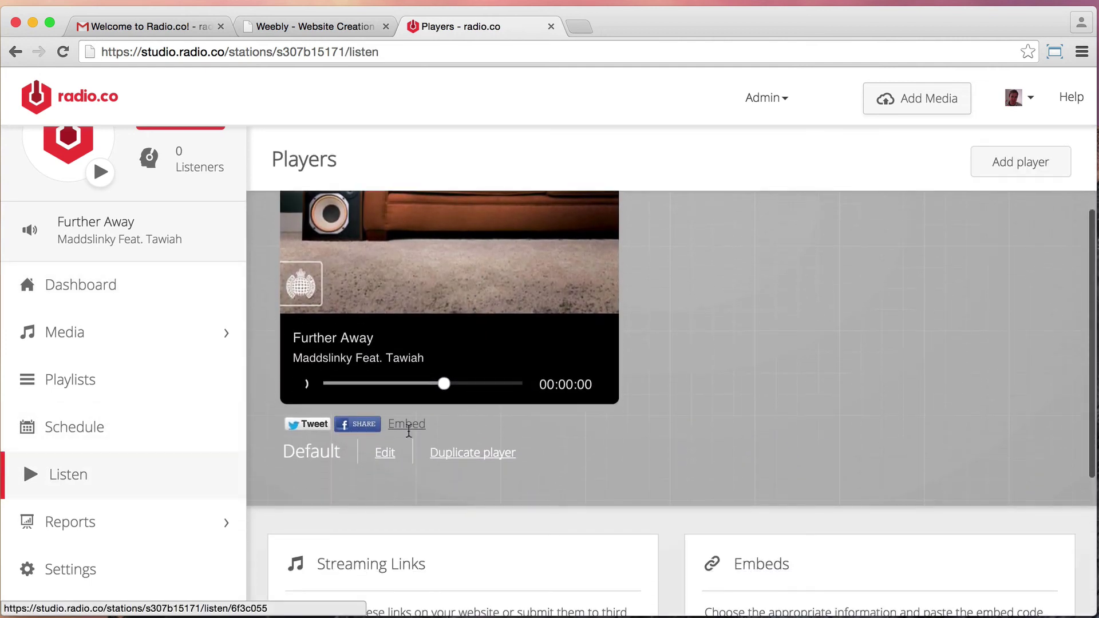
pyautogui.click(382, 453)
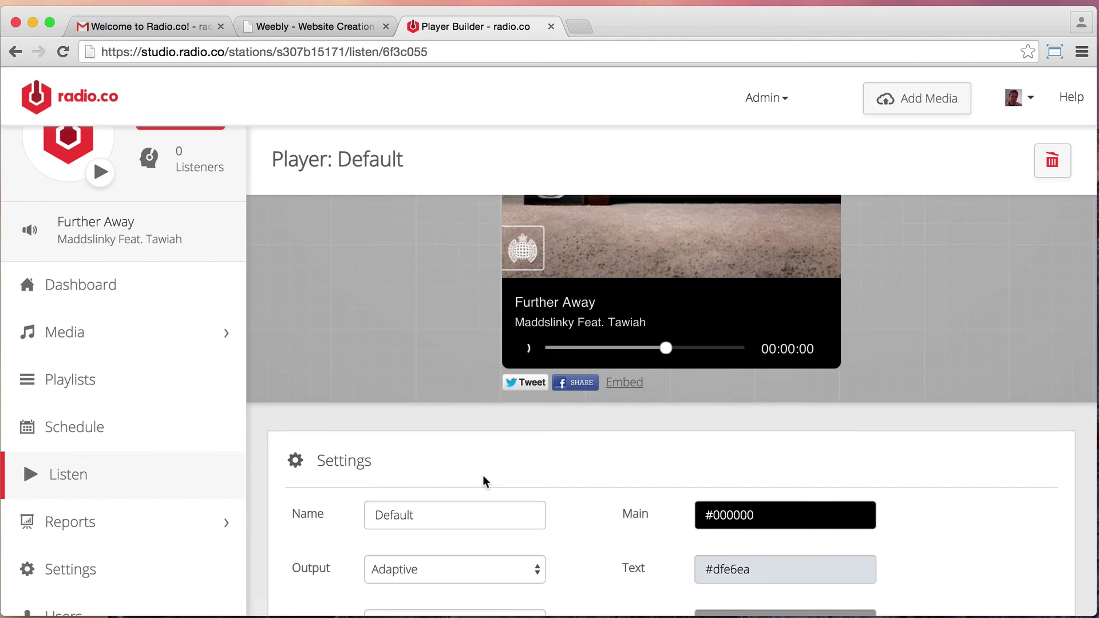
pyautogui.scroll(-5, 482, 475)
pyautogui.scroll(-10, 482, 478)
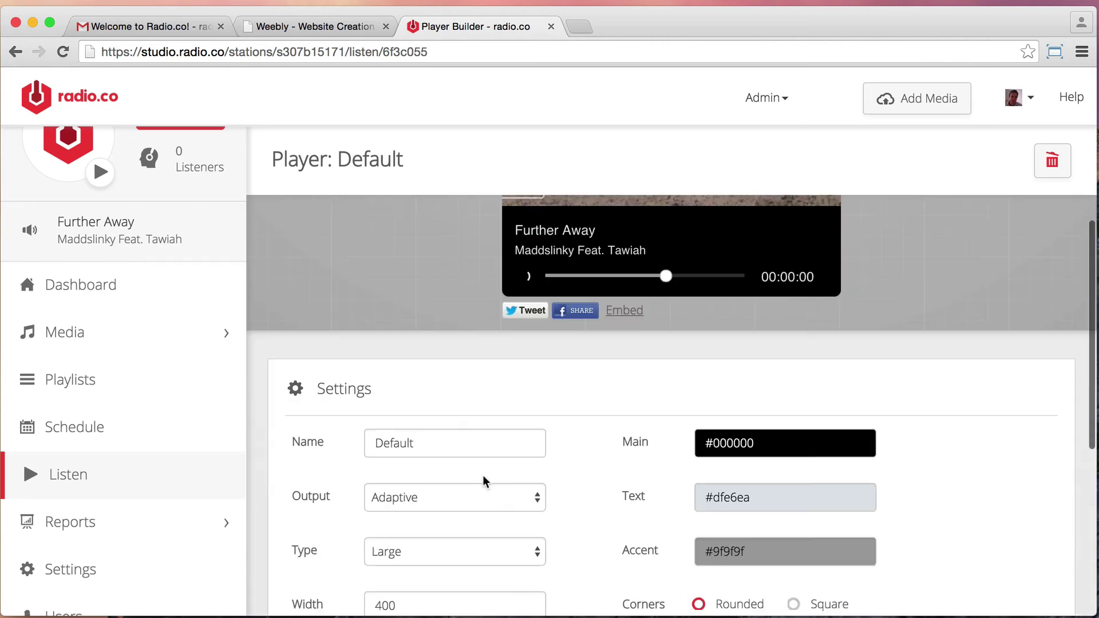
pyautogui.click(595, 488)
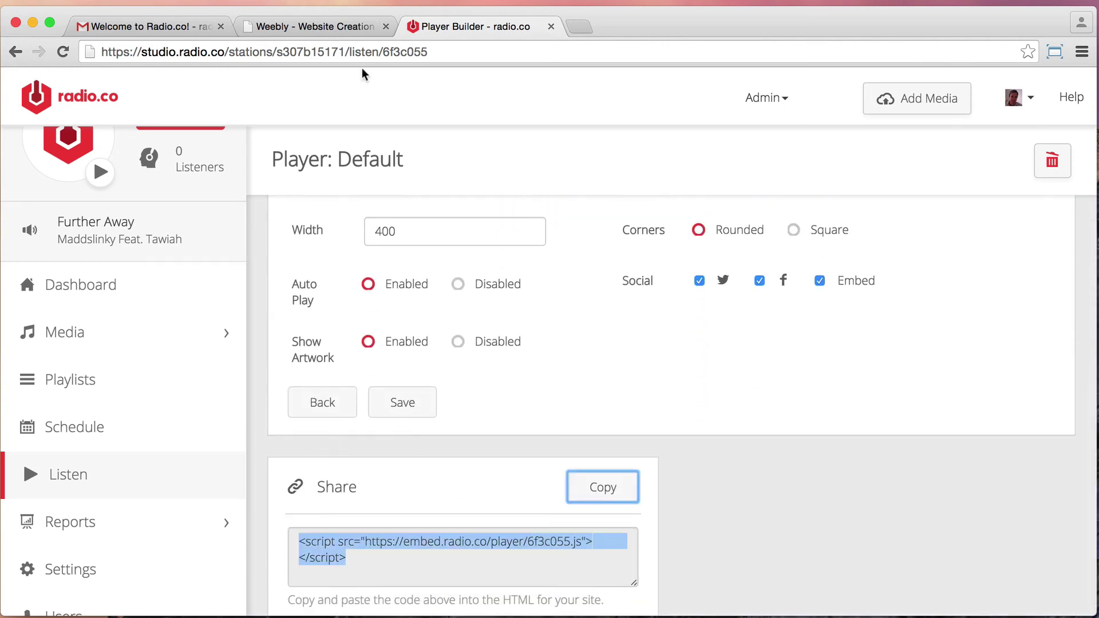
pyautogui.click(360, 25)
# - Paste the Late Night Sessions player script into the Custom HTML block and publish
pyautogui.click(618, 377)
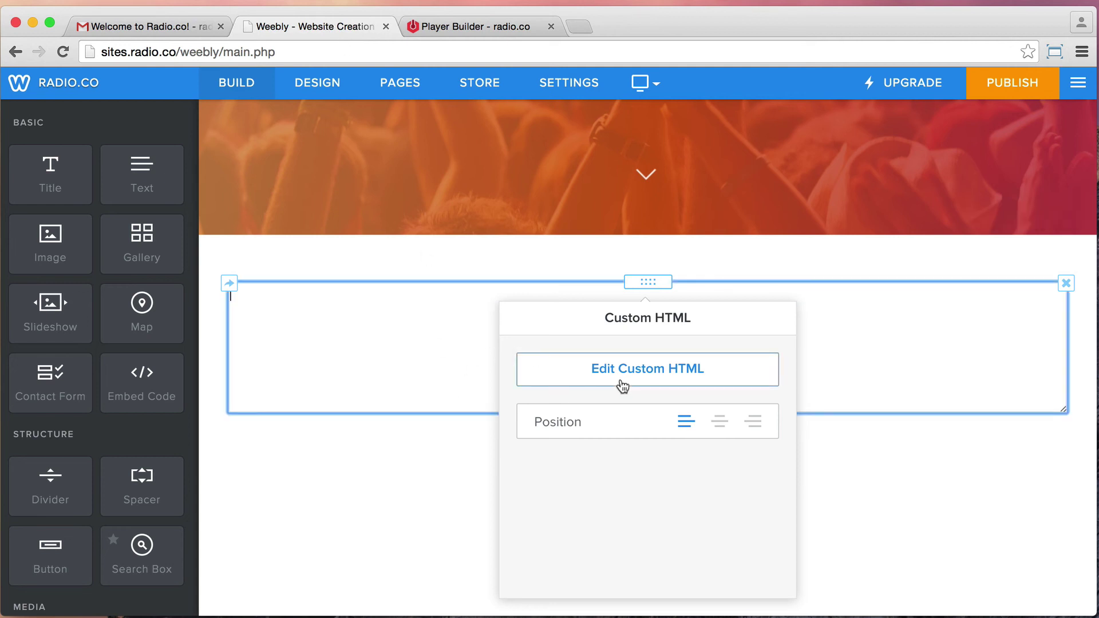
pyautogui.press('cmd+v')
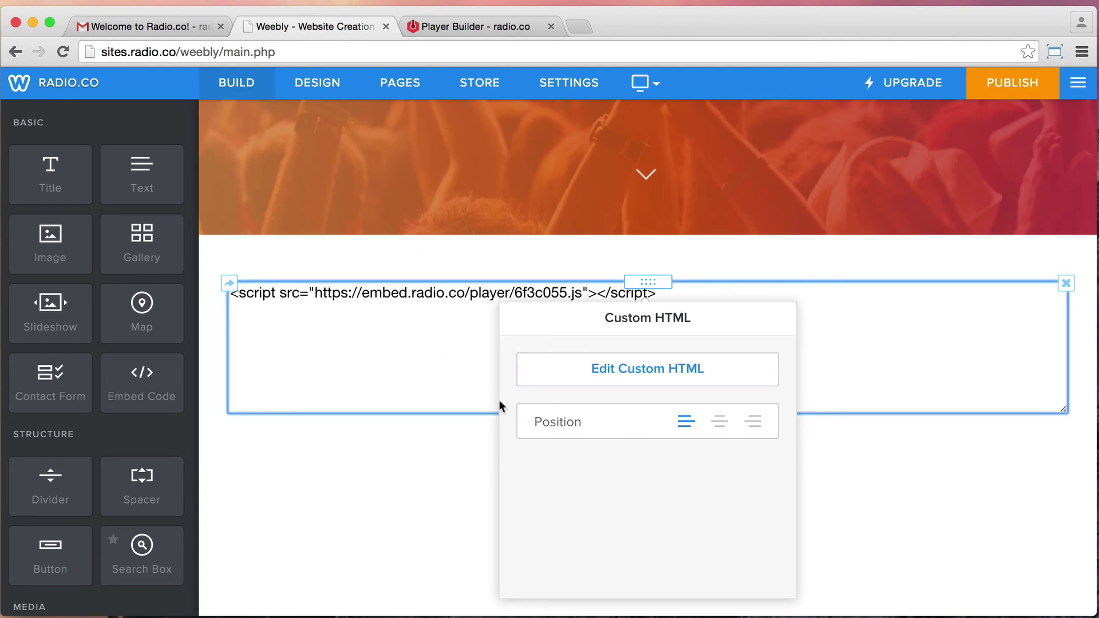
pyautogui.click(397, 466)
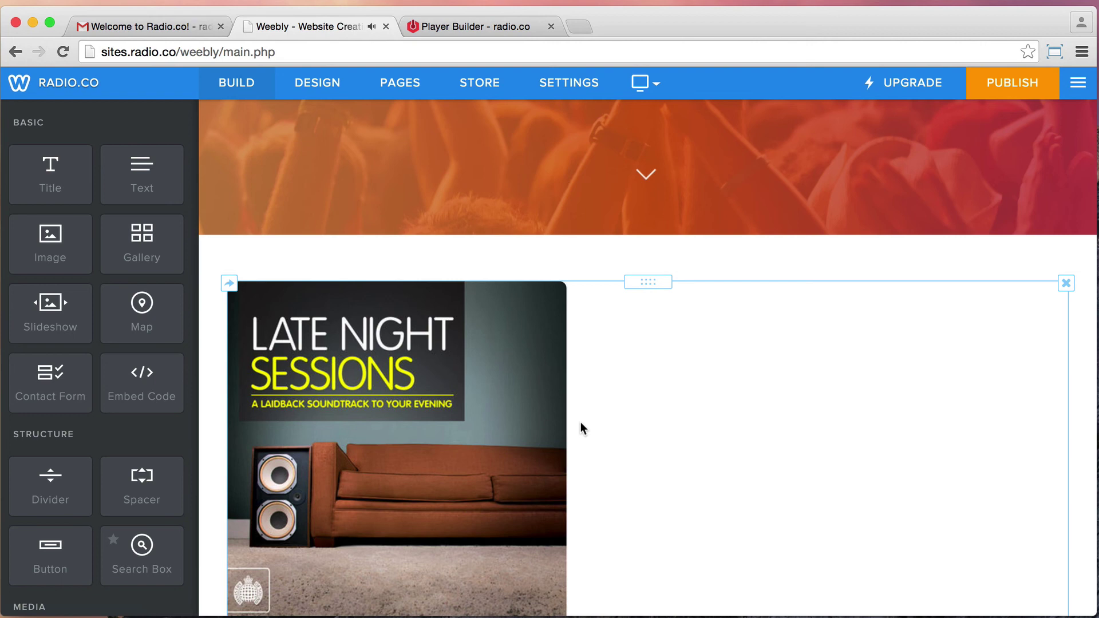
pyautogui.scroll(-4, 412, 471)
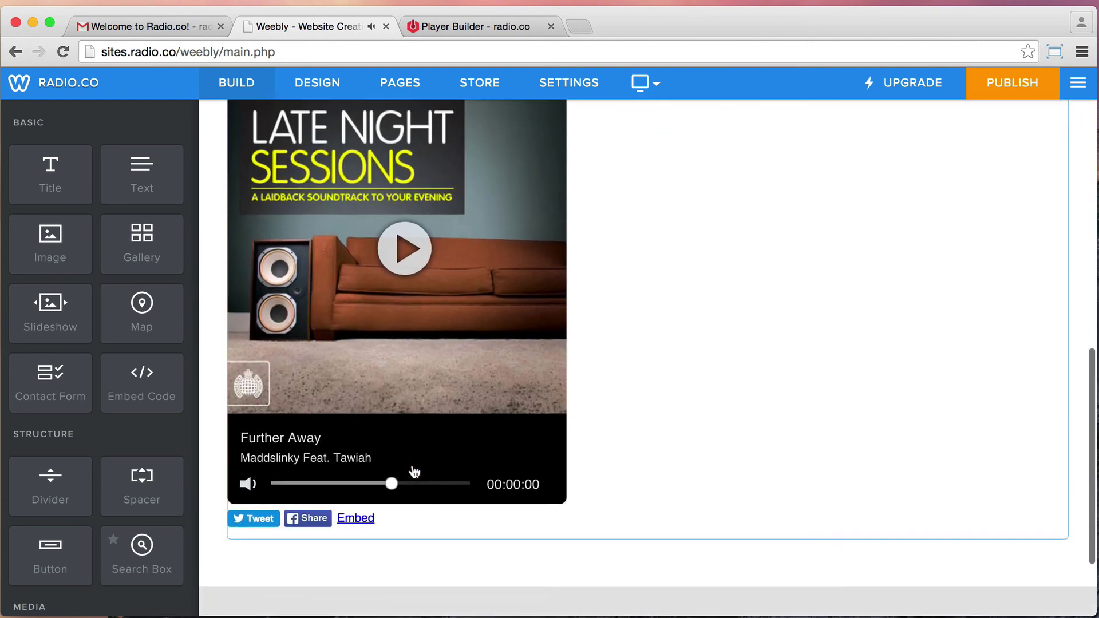
pyautogui.click(1006, 84)
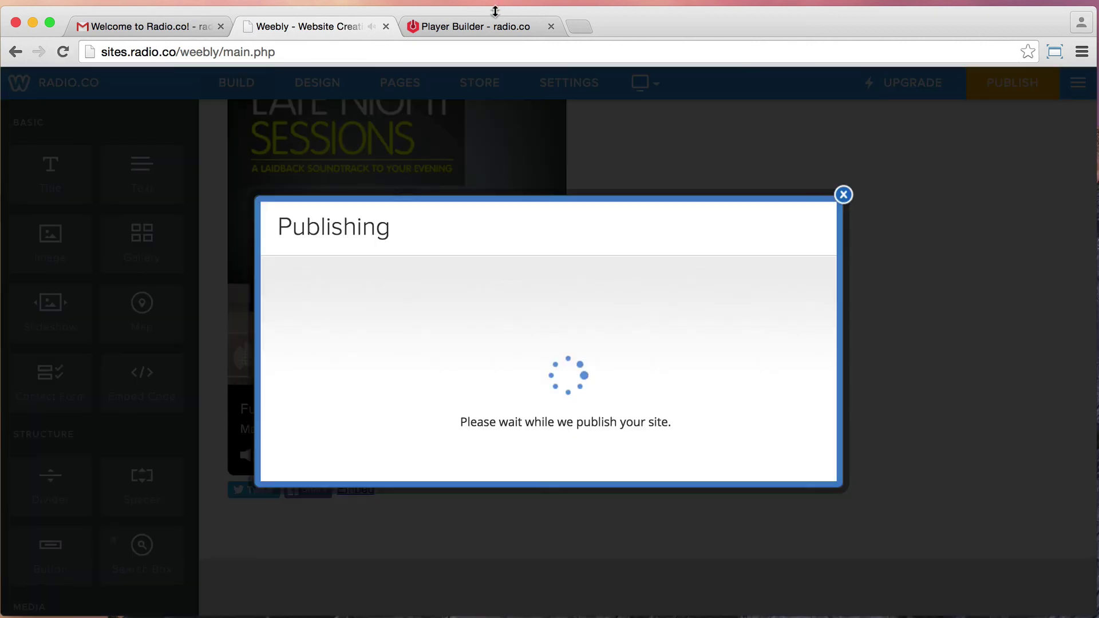
pyautogui.click(485, 28)
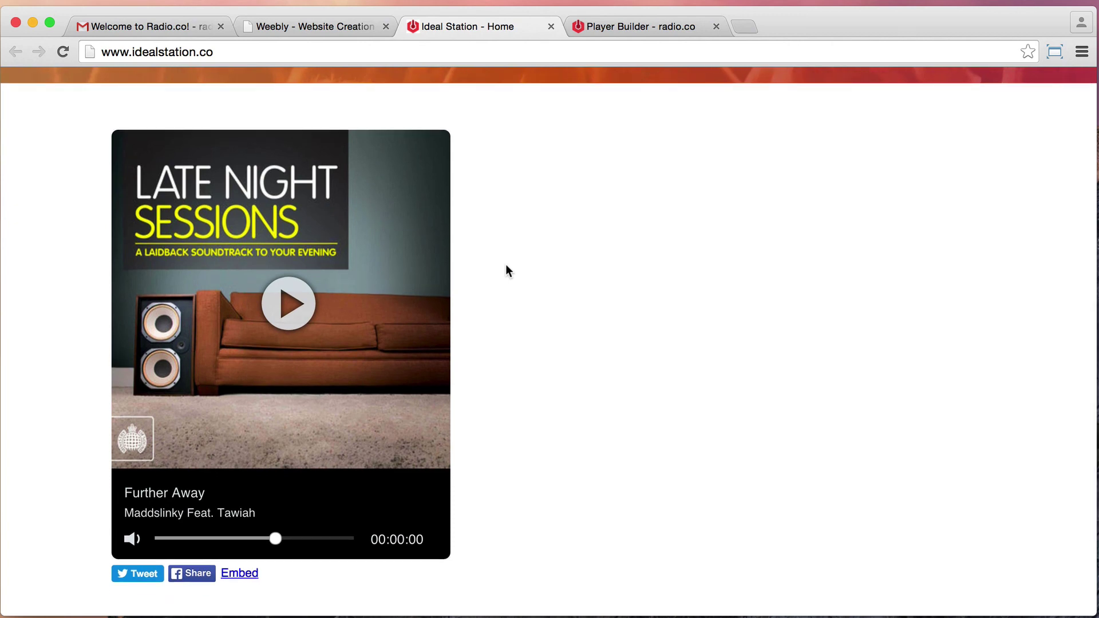
pyautogui.scroll(3, 510, 267)
pyautogui.scroll(5, 510, 264)
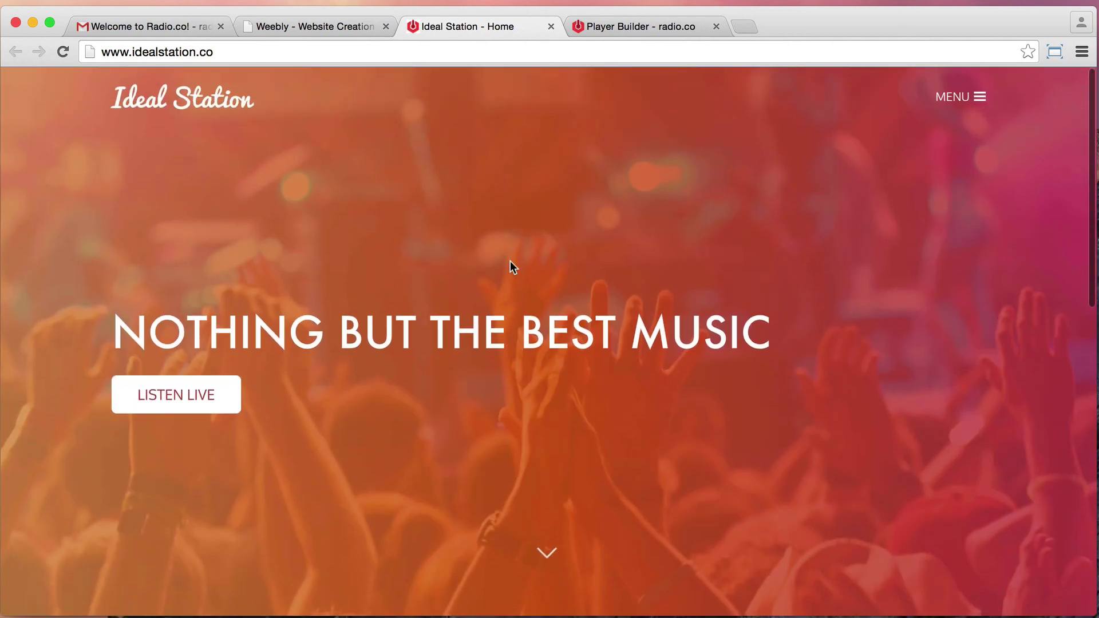